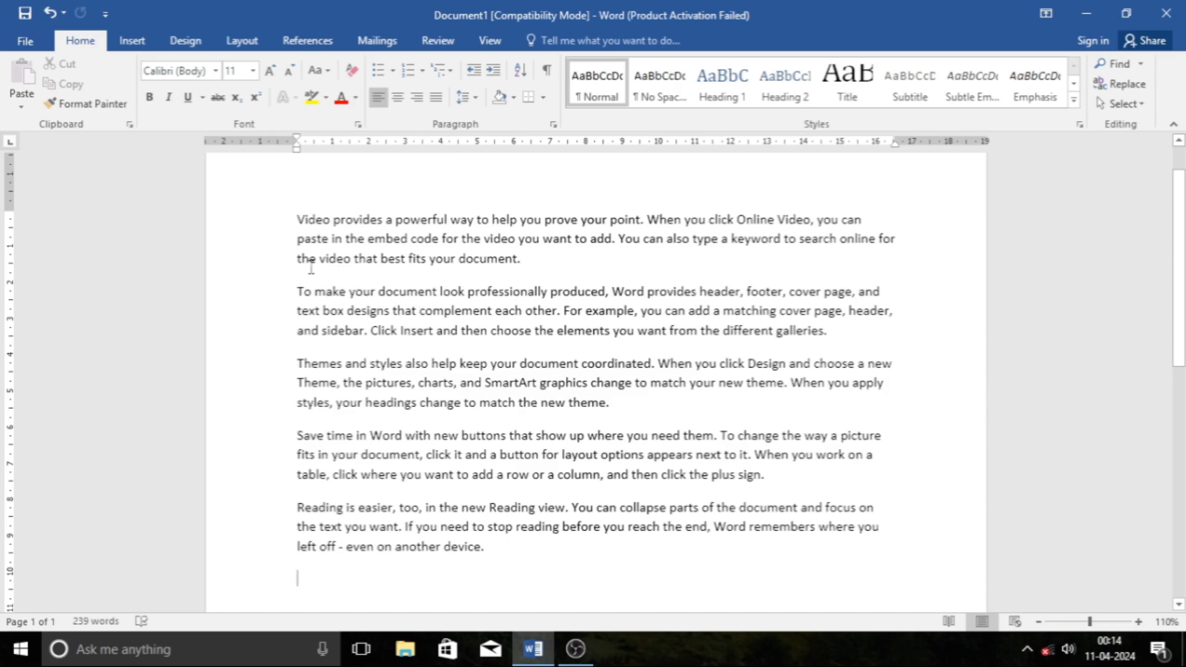
Step: Set the alignment of all five paragraphs to Justified through the paragraph settings
left_click_drag(291, 216, 511, 545)
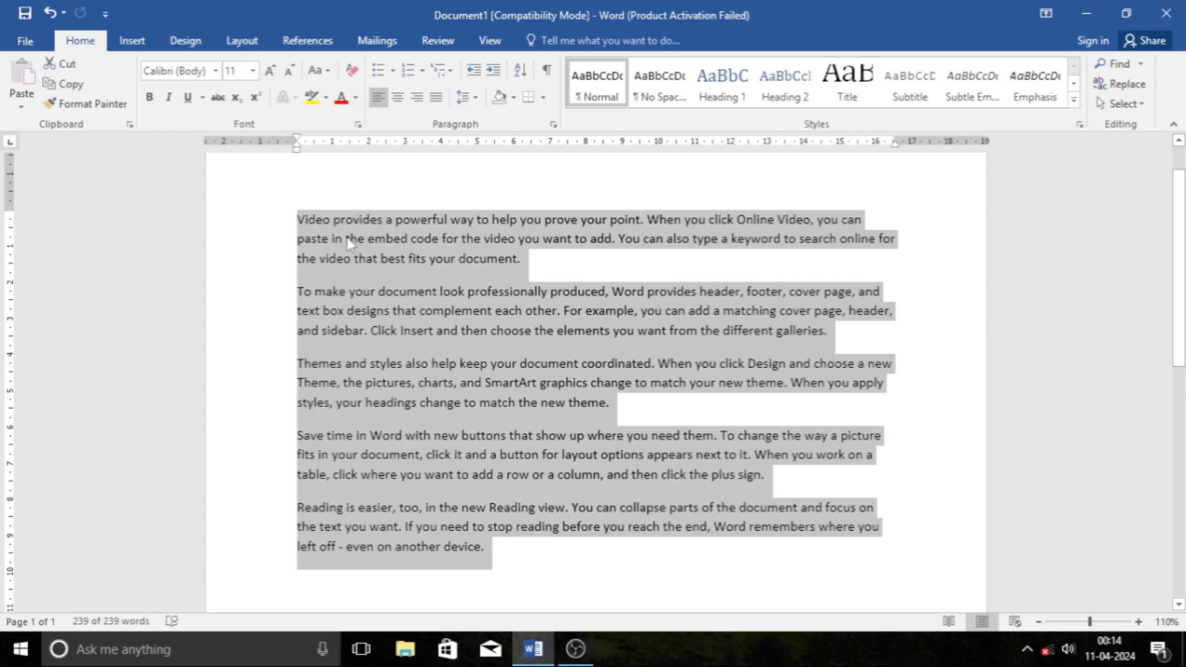
left_click(350, 237)
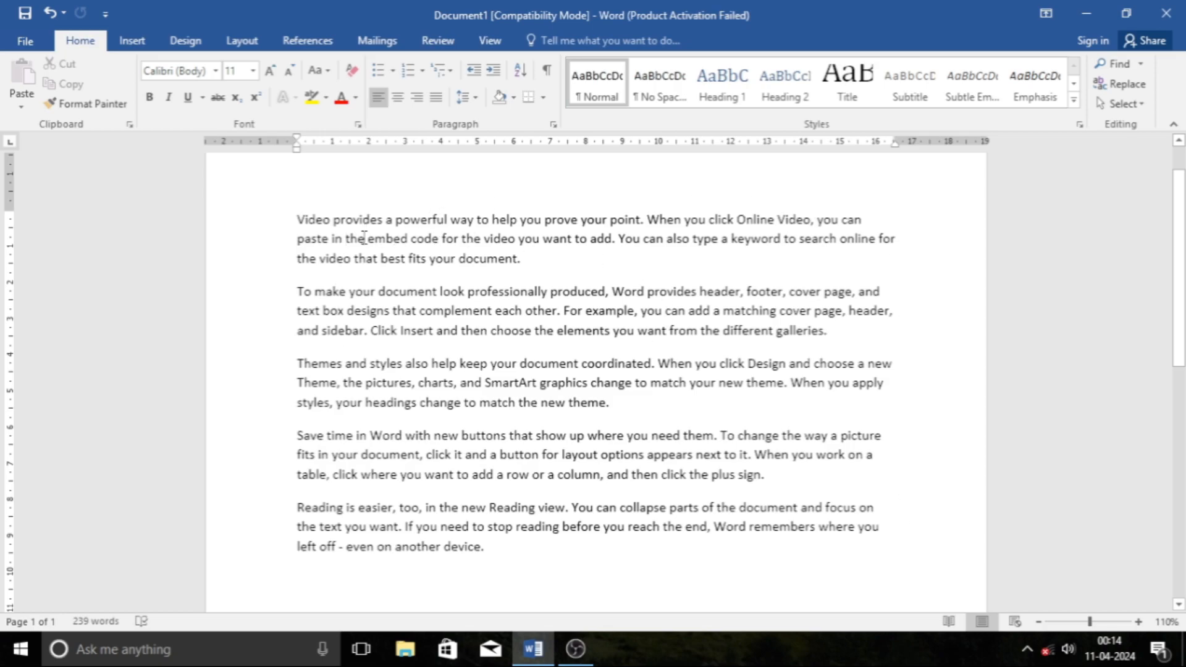
left_click_drag(301, 219, 500, 552)
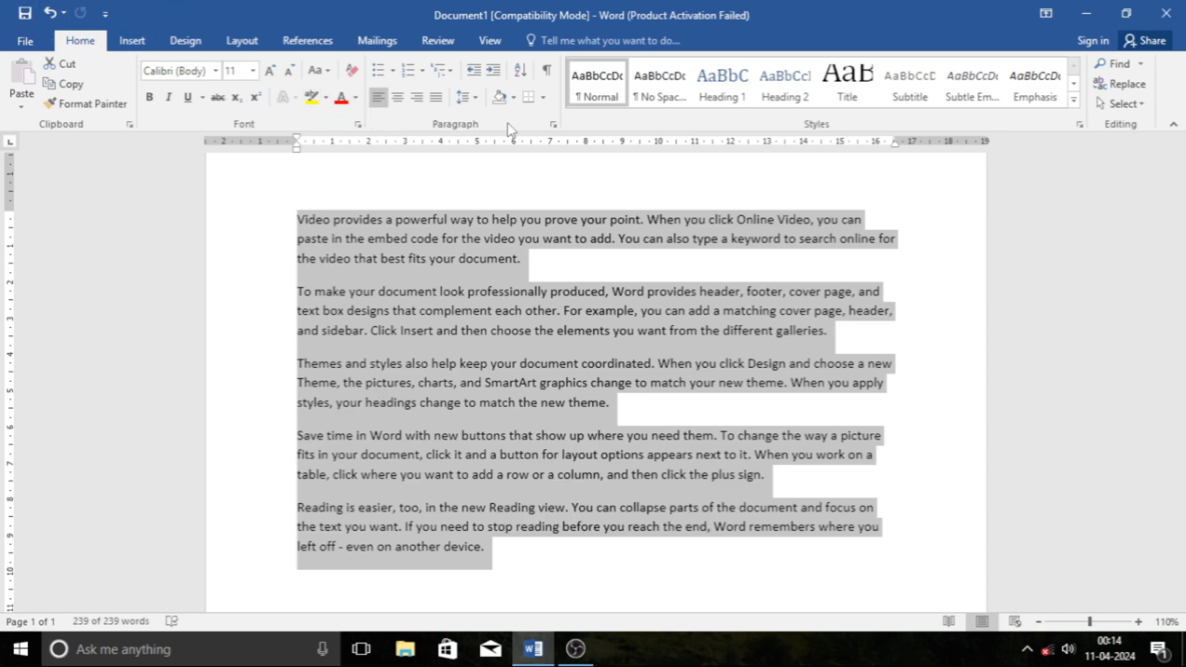
left_click(553, 127)
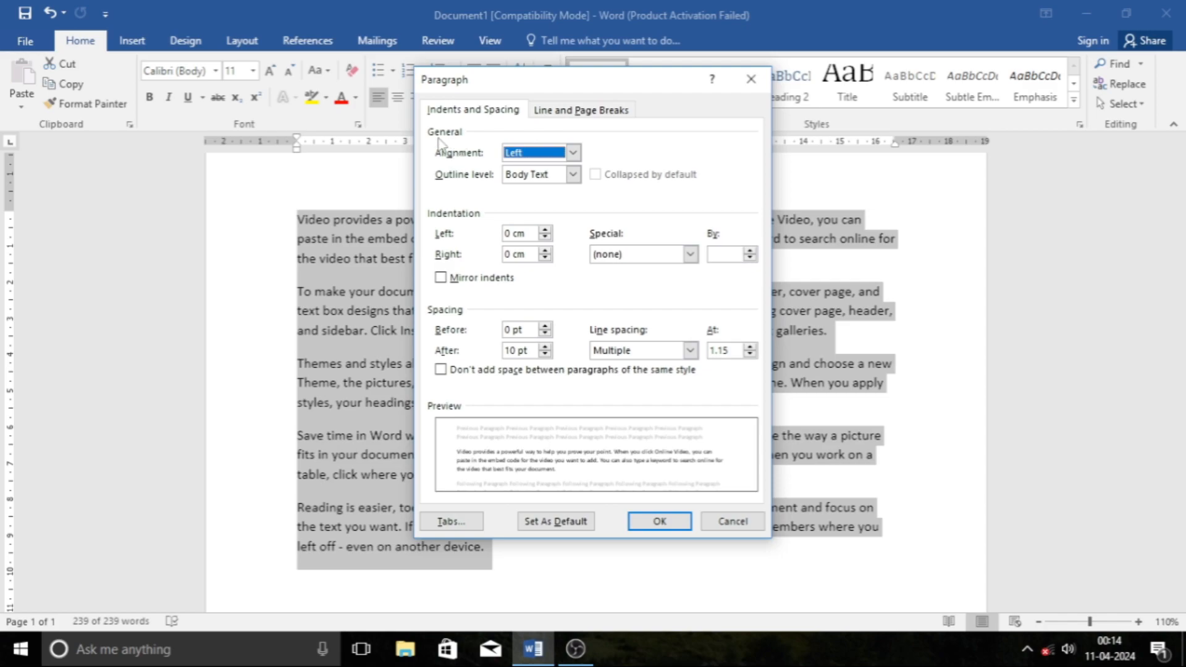
left_click(573, 153)
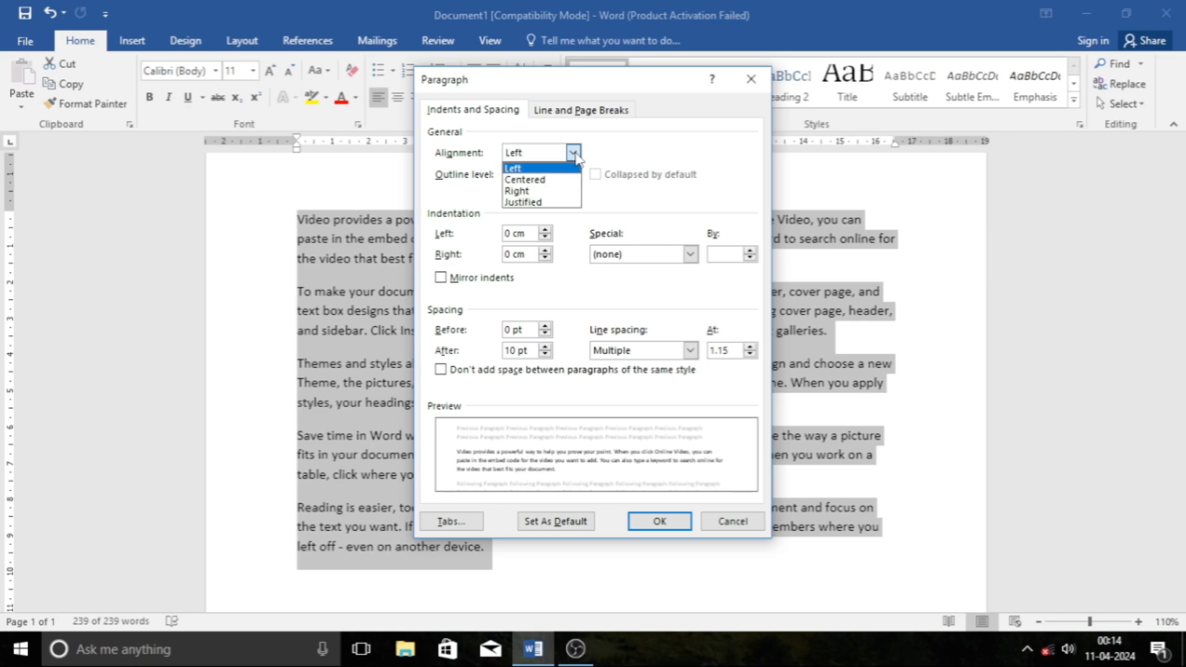
left_click(524, 202)
left_click(658, 521)
left_click(498, 331)
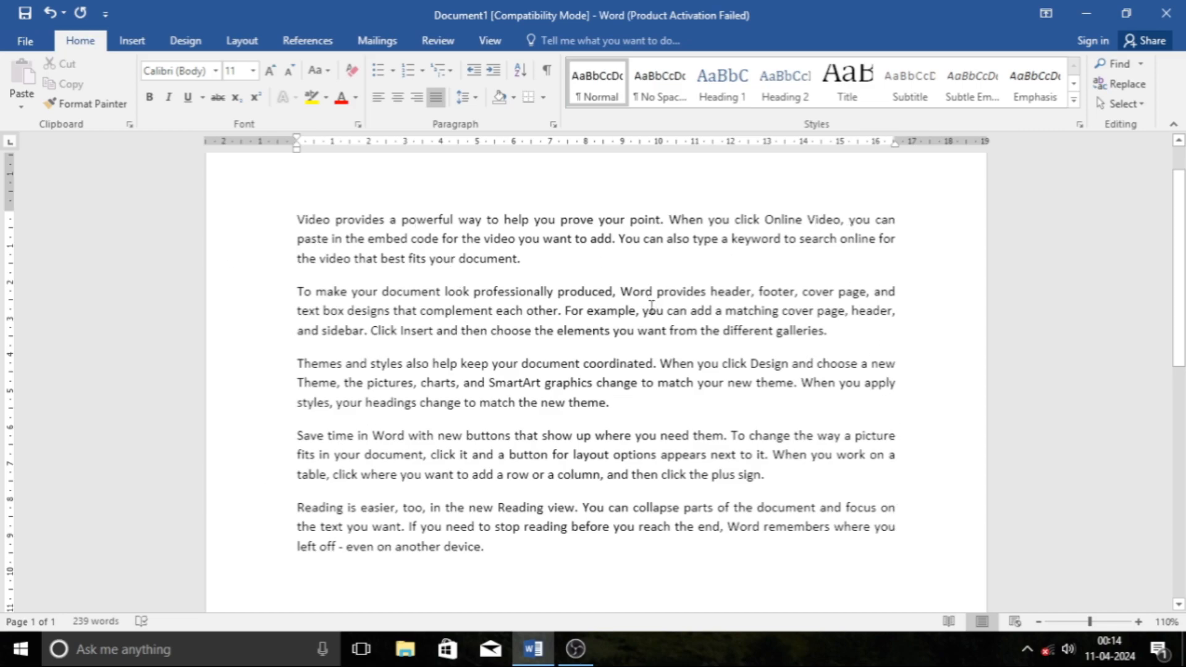
Step: Try left, centered and right alignment on all five paragraphs, and return them to justified
left_click_drag(295, 221, 580, 547)
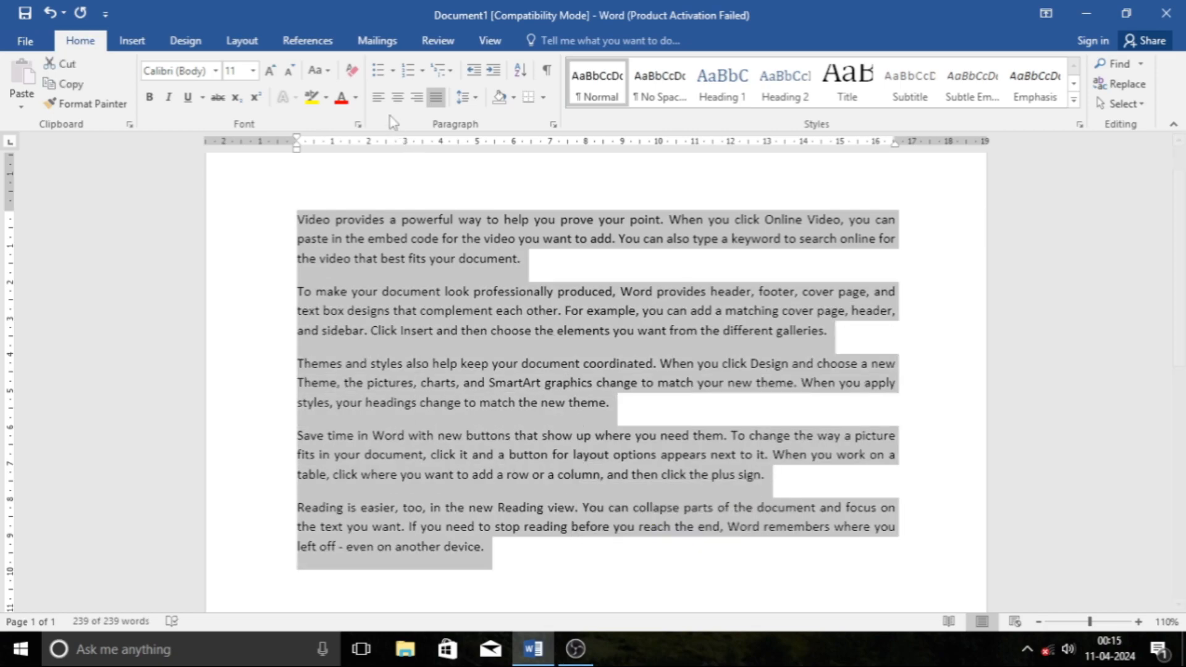
left_click(381, 102)
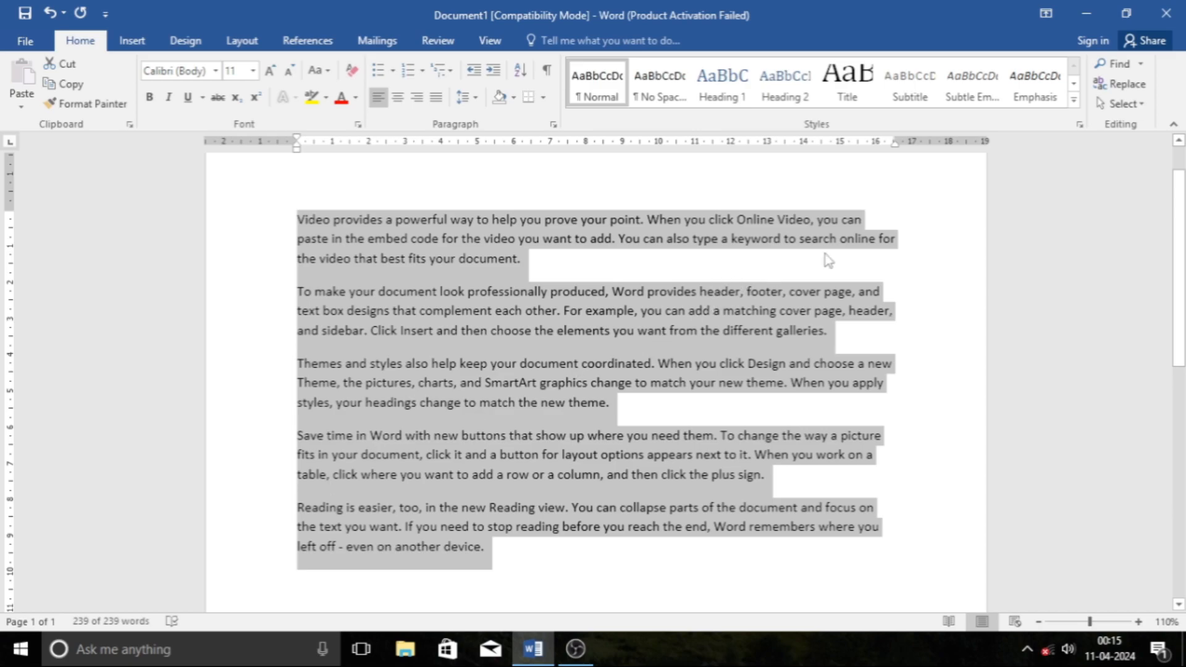
left_click(401, 102)
left_click(418, 100)
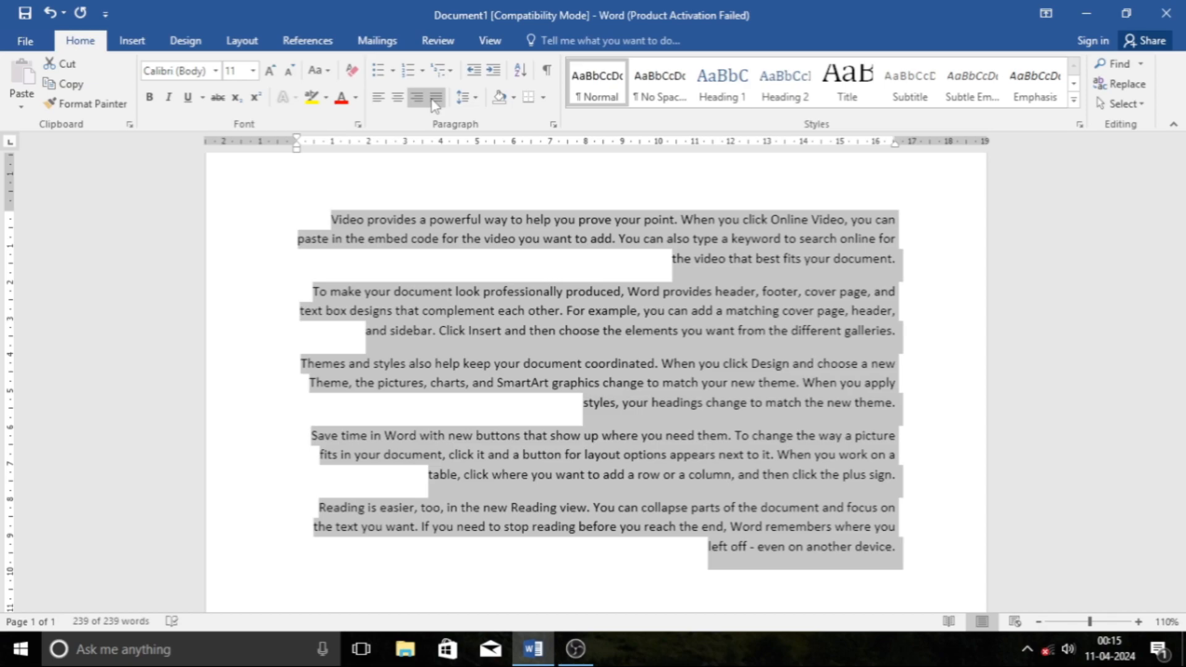
left_click(435, 99)
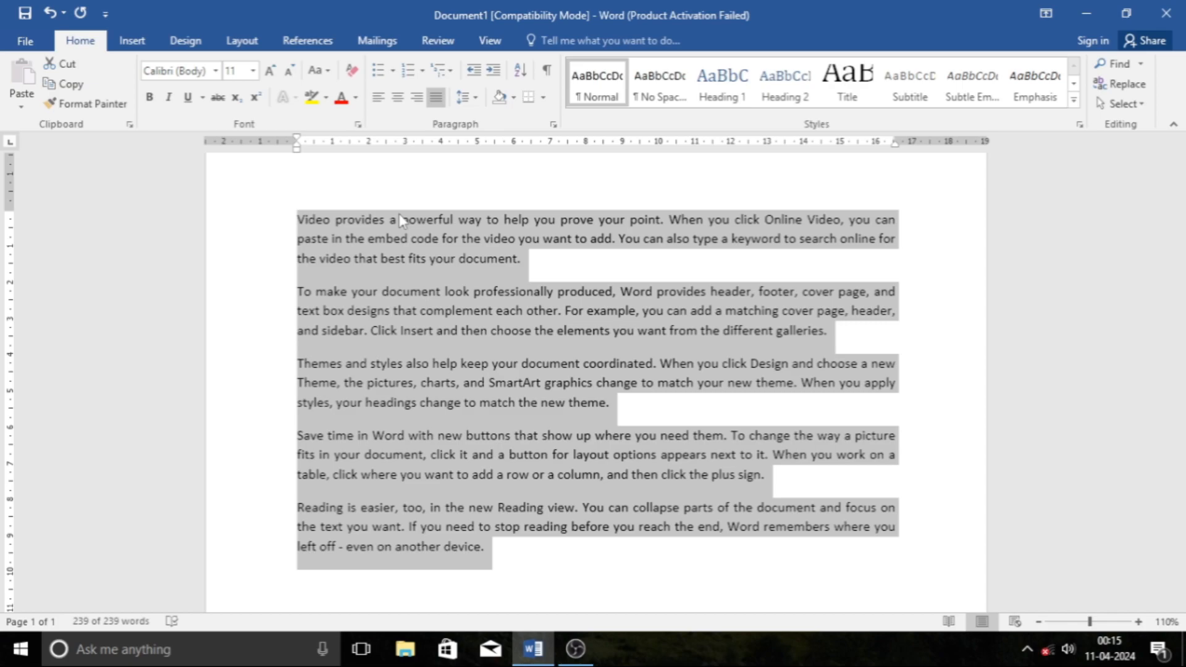
left_click(397, 97)
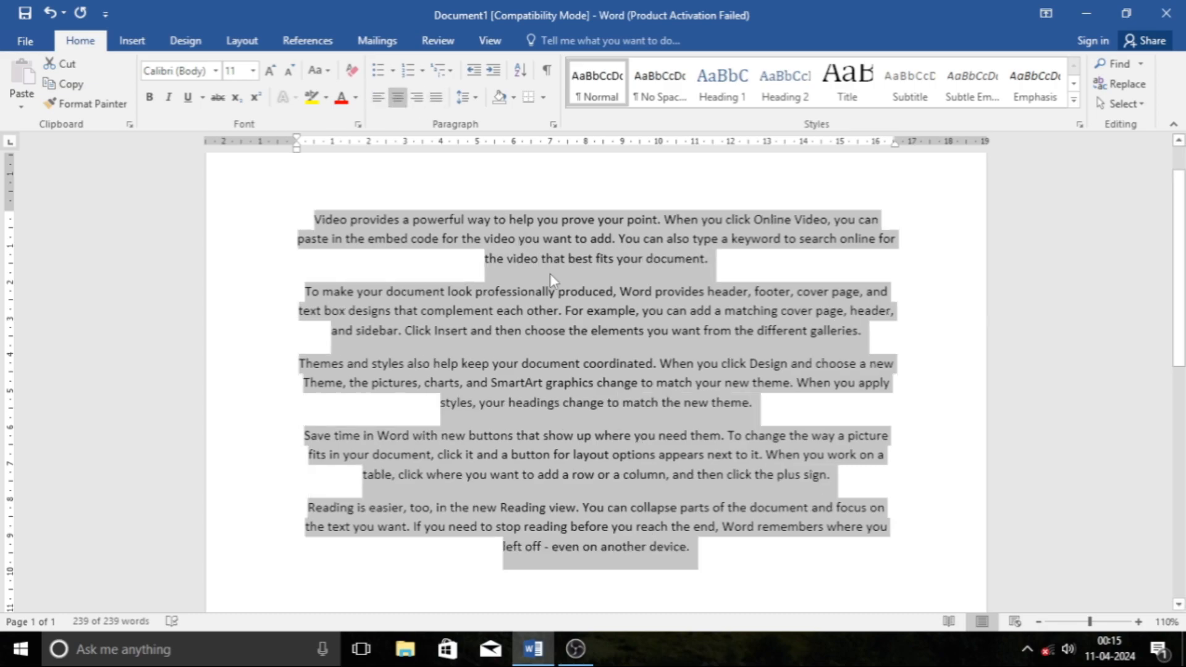
left_click(417, 97)
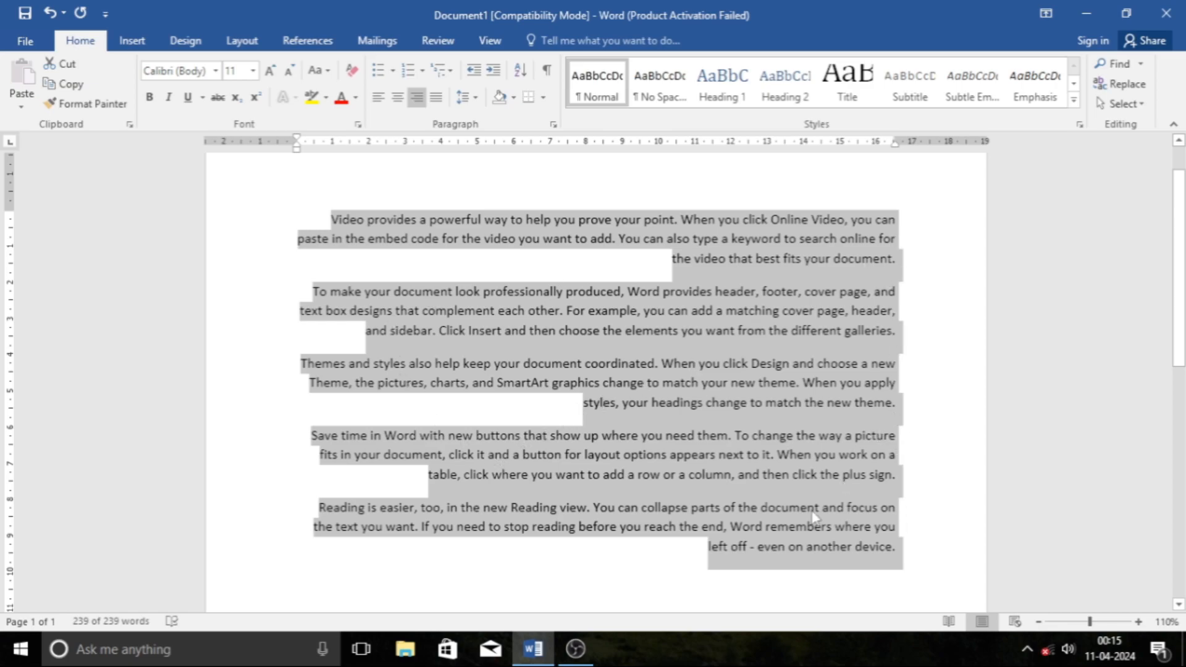
left_click(437, 103)
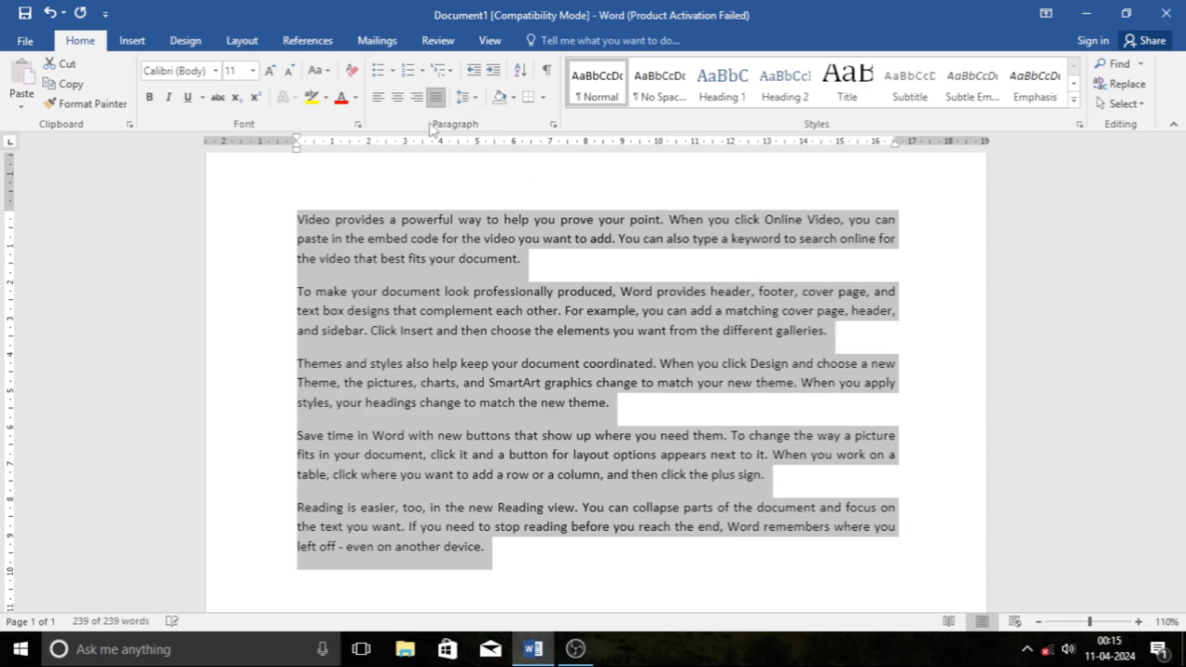
Step: Center the empty line below the last paragraph, test it with the text "mmmmm" and delete that text
scroll(588, 416, "down", 3)
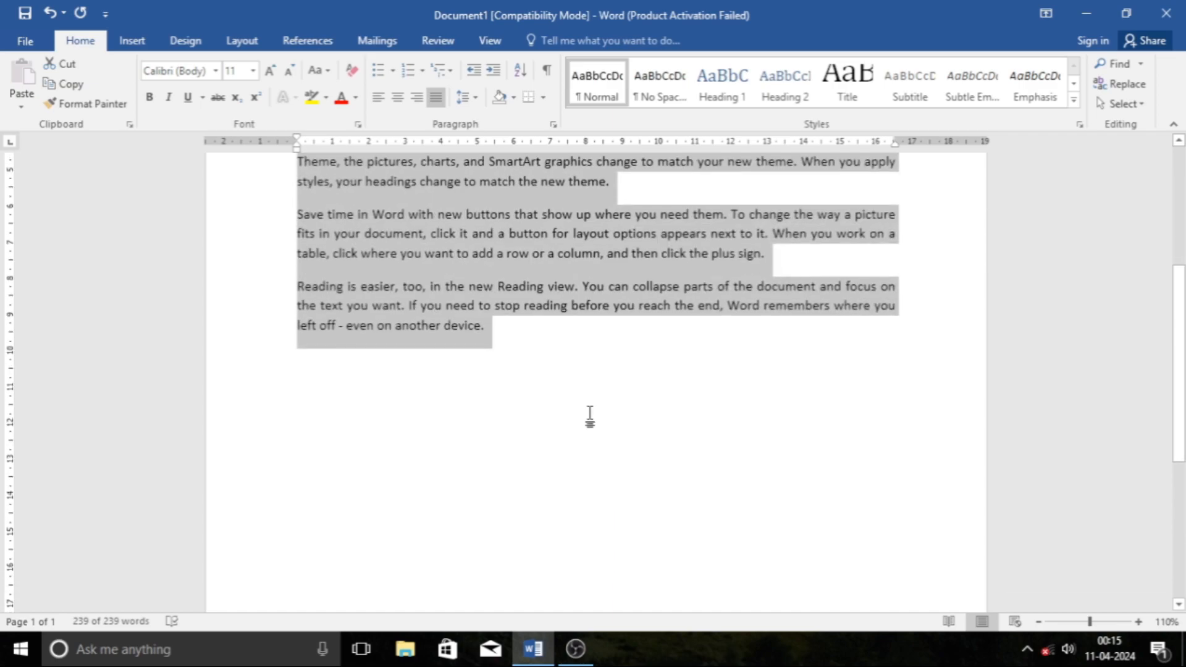
left_click(513, 402)
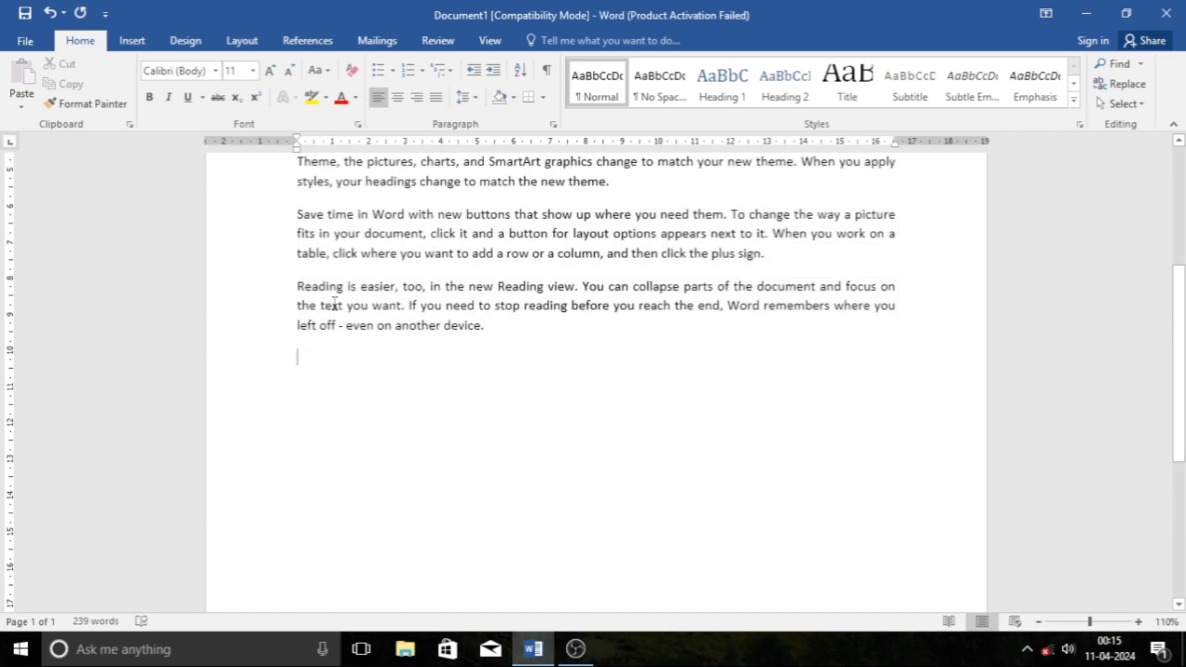
left_click(398, 97)
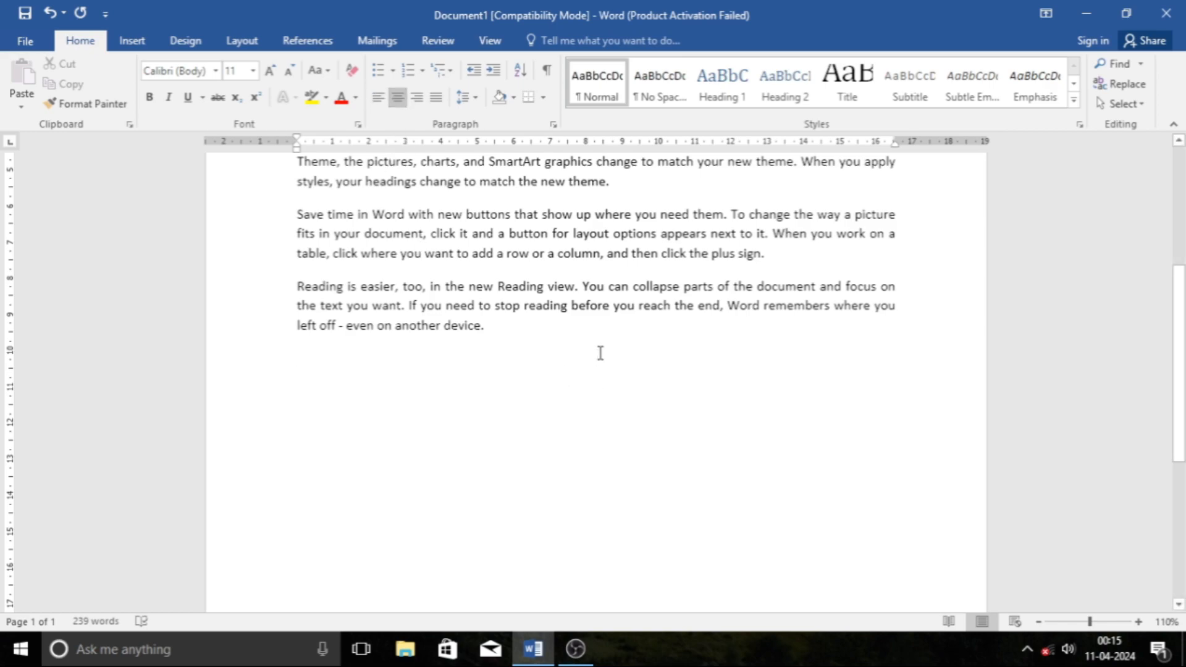
type("mmmmm")
key("BackSpace")
key("BackSpace")
key("BackSpace")
key("BackSpace")
key("BackSpace")
Step: Right-align the empty last line, test it with the text "mmmmmm" and delete that text
left_click(417, 97)
type("mmmmmm")
key("BackSpace")
key("BackSpace")
key("BackSpace")
key("BackSpace")
key("BackSpace")
key("BackSpace")
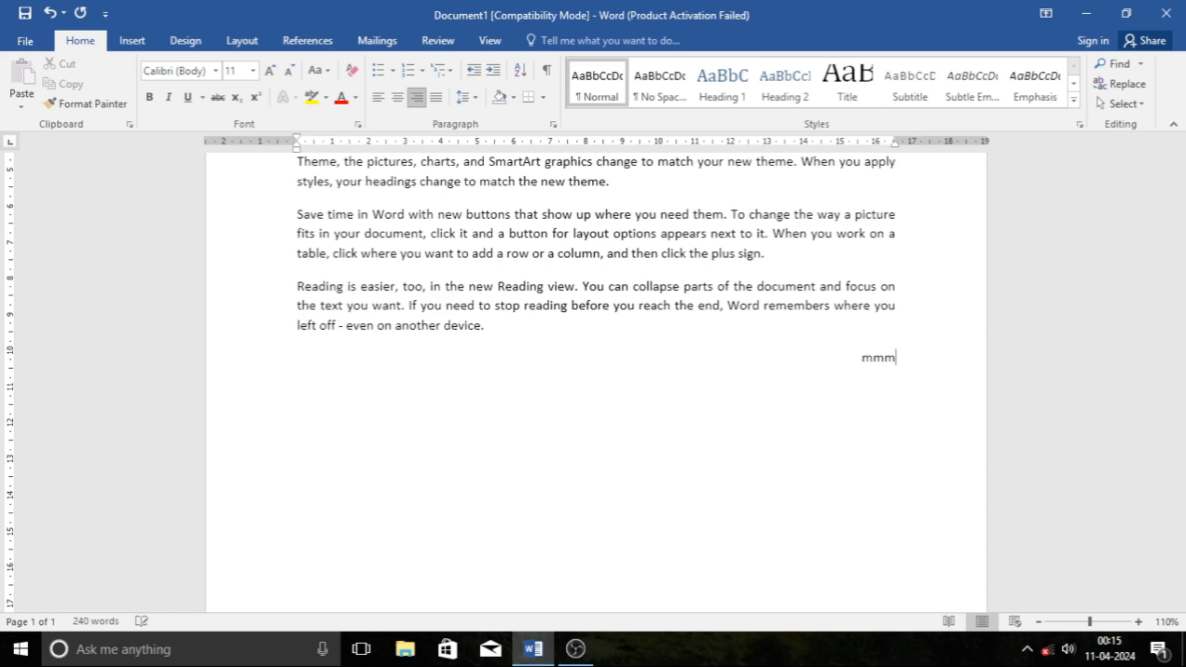
Step: Justify the empty last line, test it with the text "ppppp" and delete that text
left_click(437, 97)
type("ppppp")
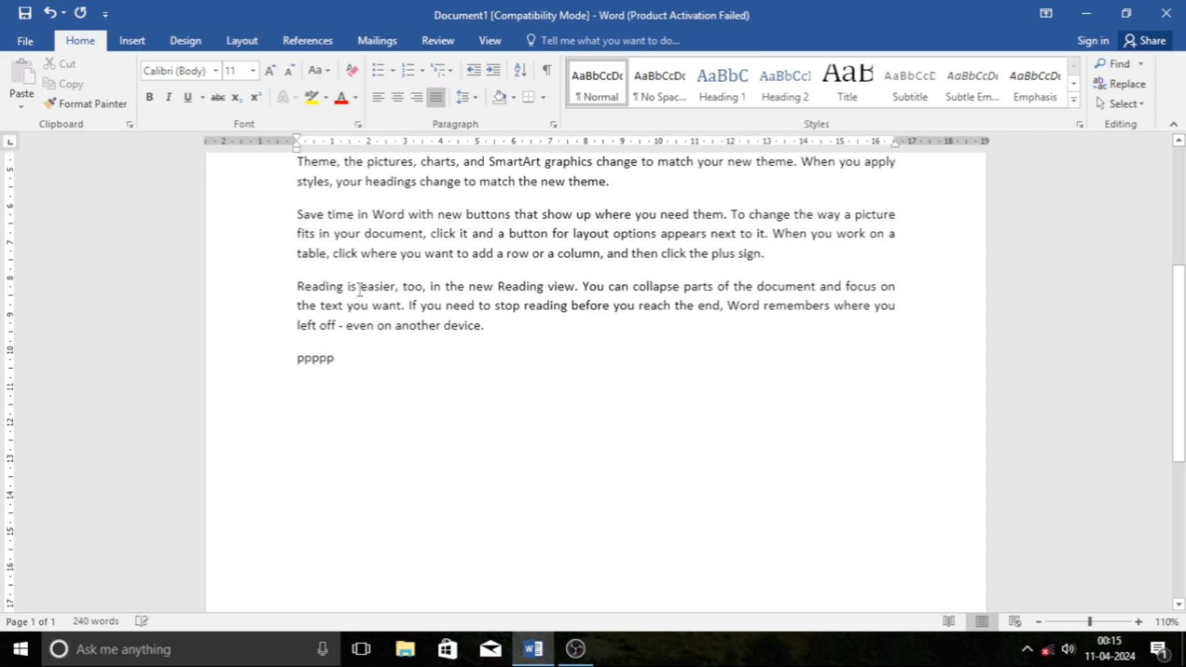
key("BackSpace")
key("BackSpace")
key("BackSpace")
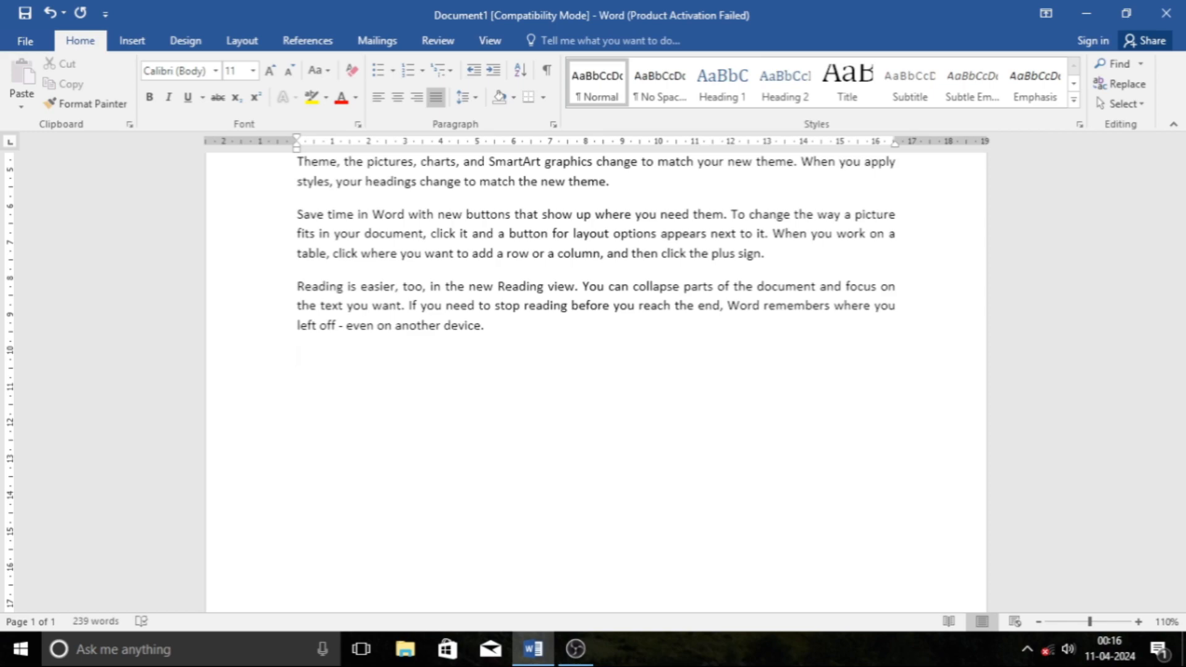
Step: Lay out all five paragraphs in two equal columns
scroll(519, 324, "up", 5)
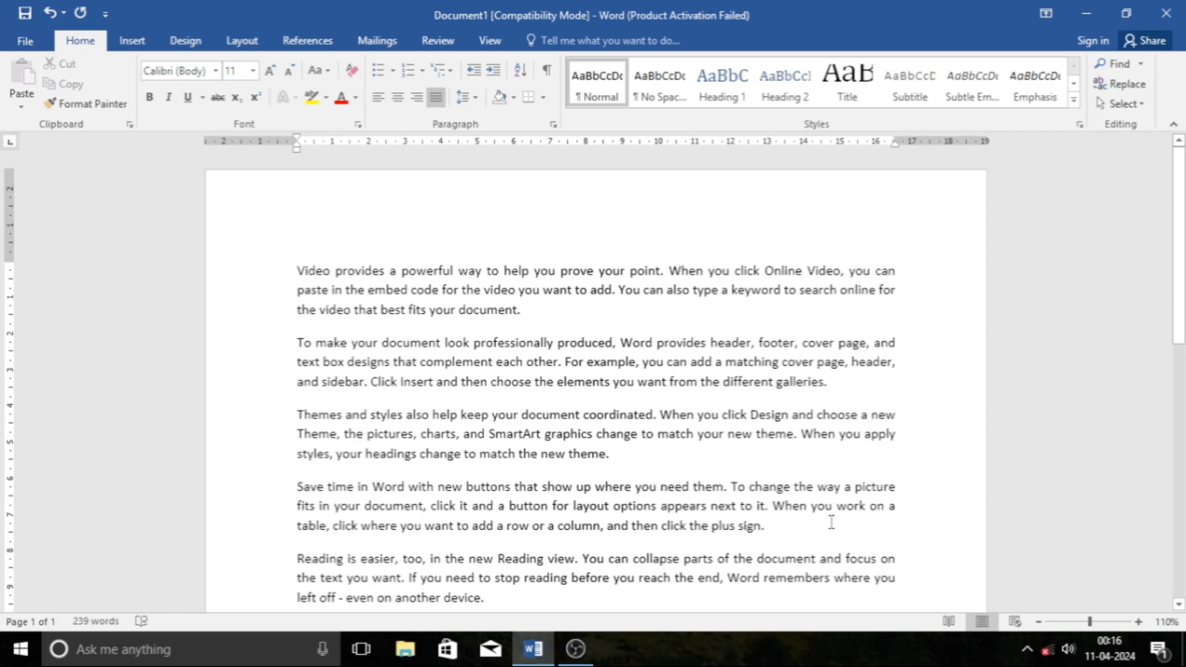
scroll(832, 523, "down", 3)
left_click_drag(297, 182, 492, 522)
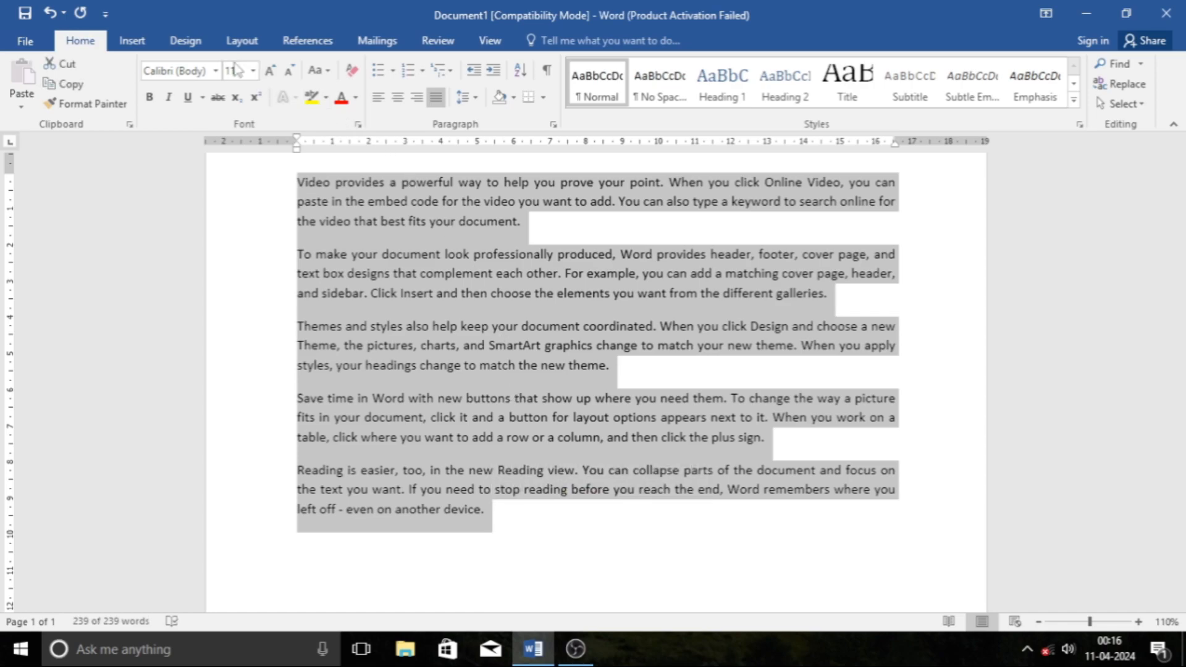
left_click(237, 42)
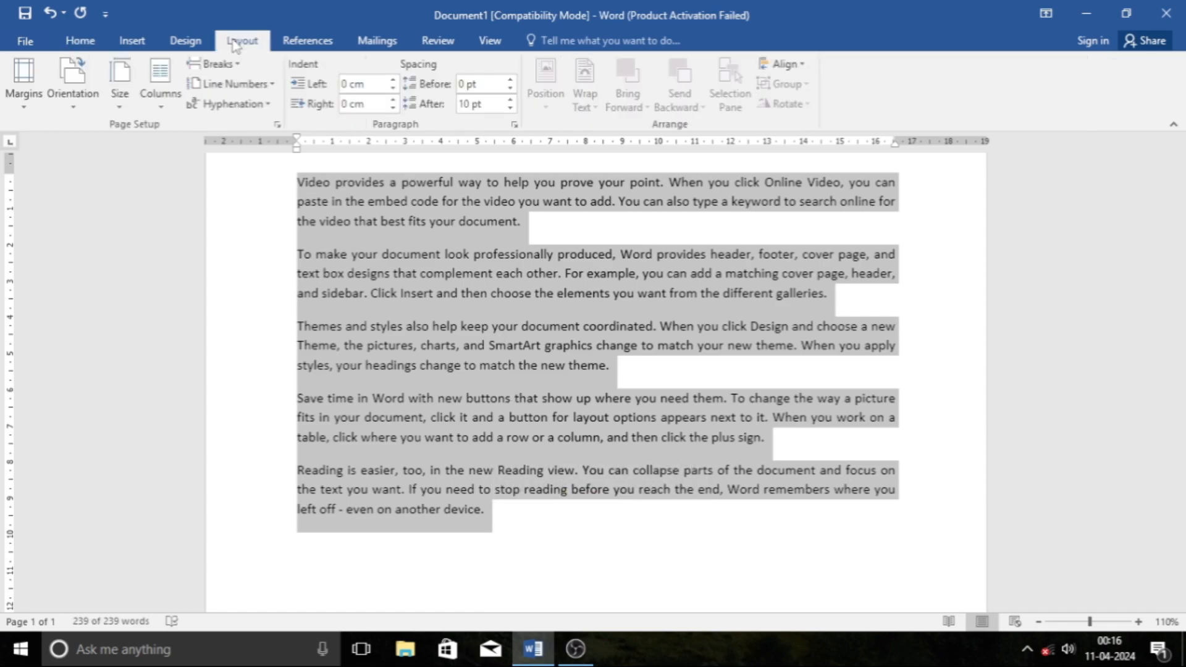
left_click(162, 86)
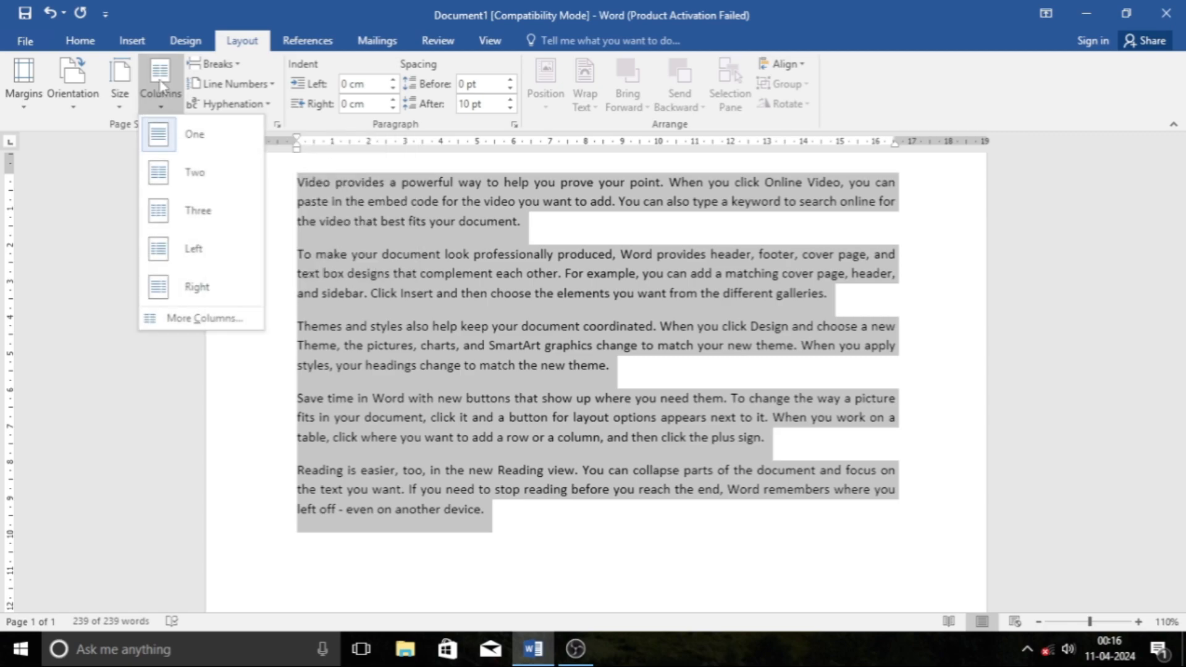
left_click(187, 175)
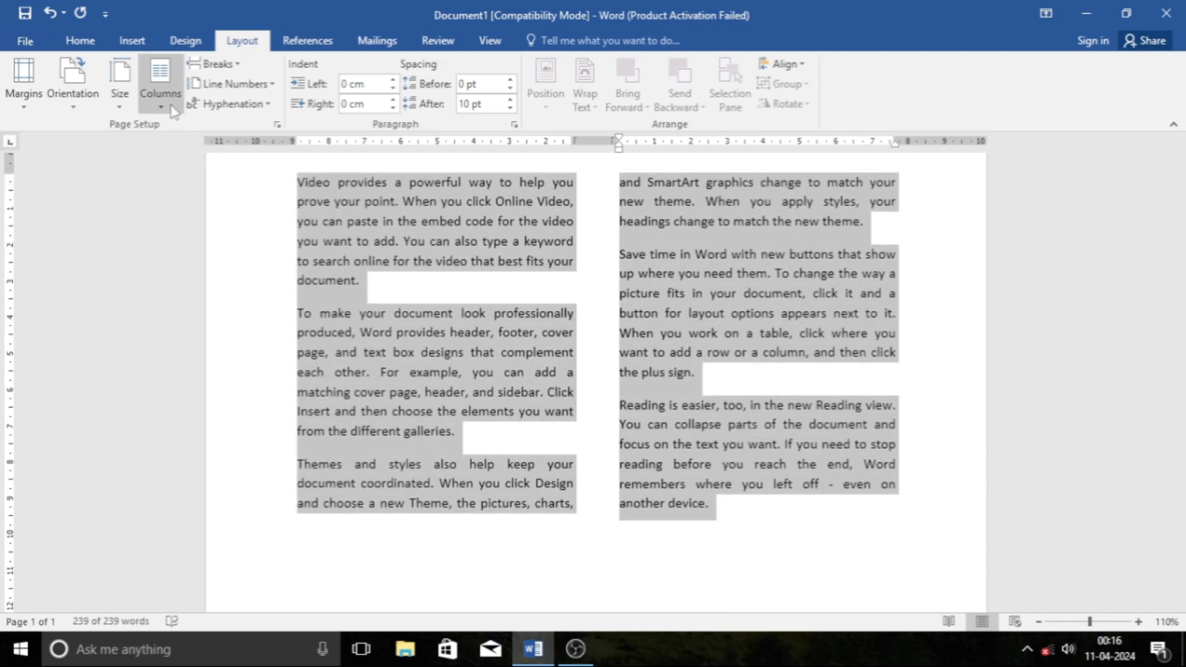
Step: Try the Three, Left and Right column presets on the selected paragraphs, and return them to one column
left_click(160, 86)
left_click(197, 212)
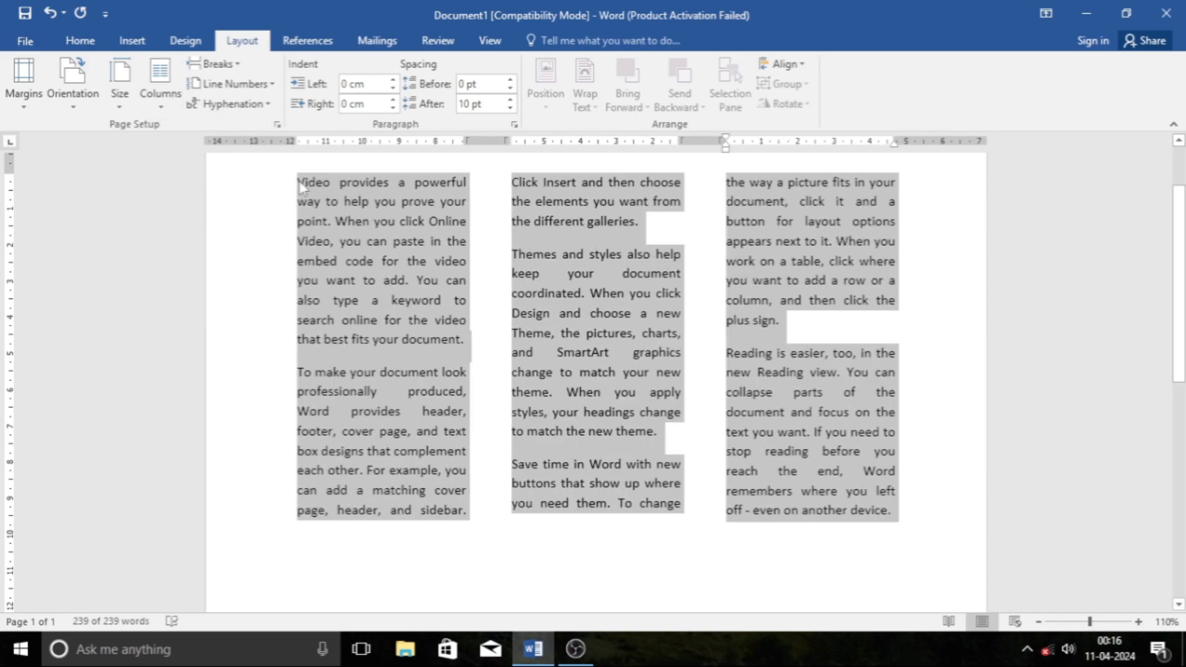
left_click(163, 93)
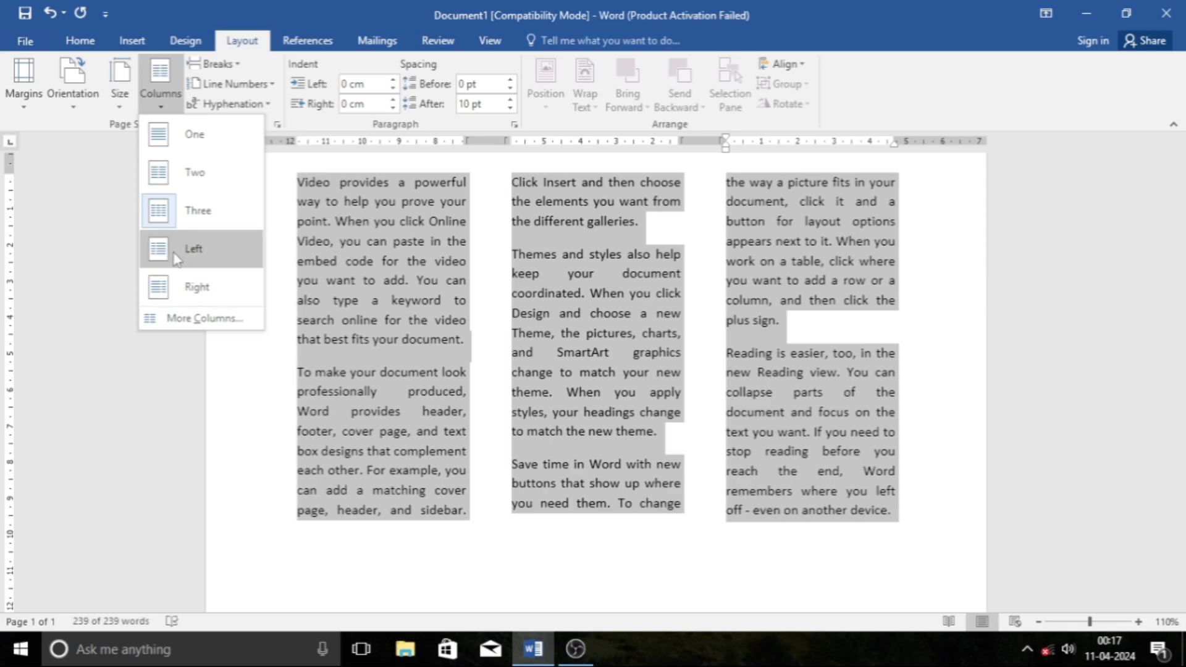
left_click(173, 247)
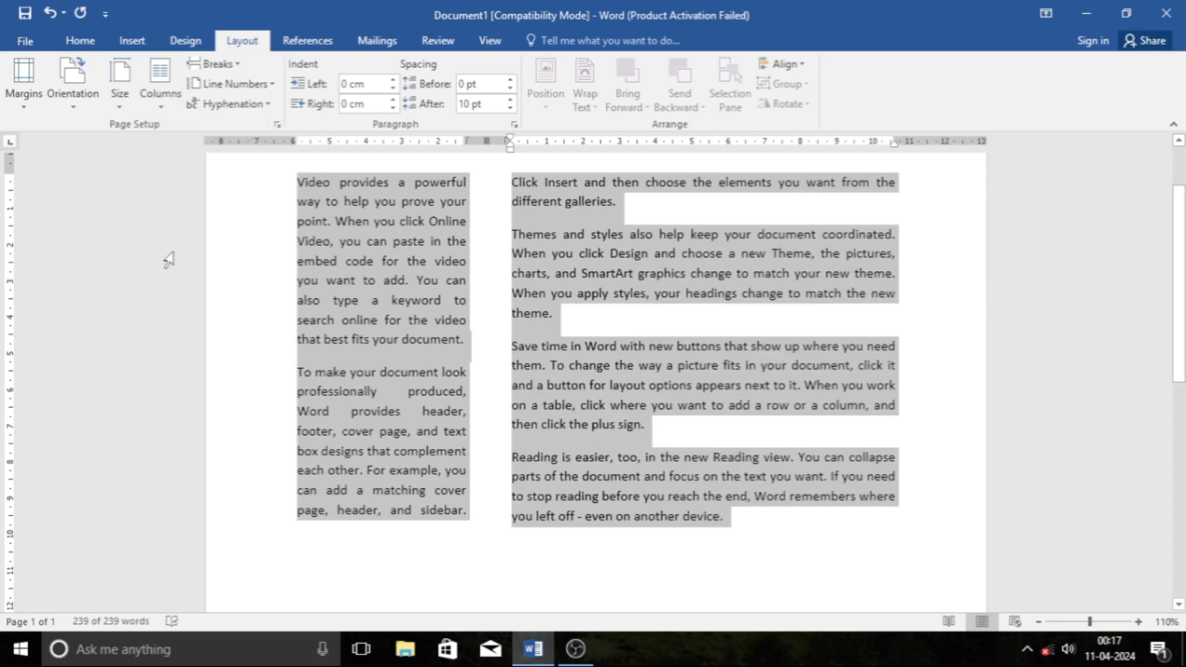
left_click(160, 92)
left_click(191, 290)
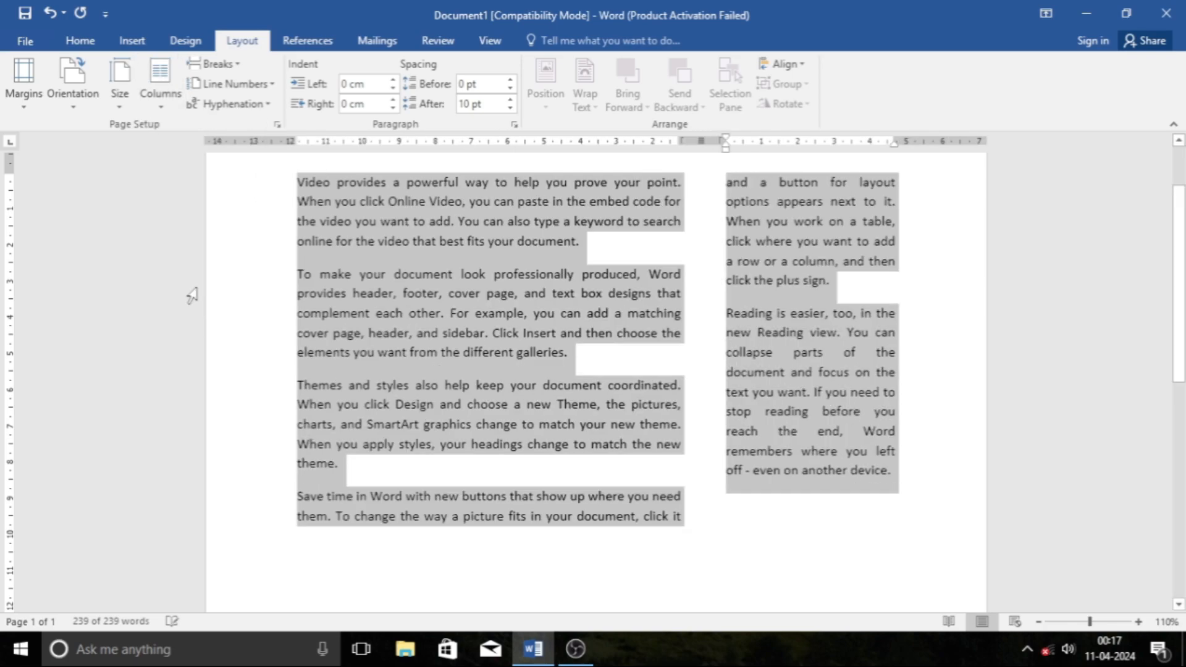
left_click(160, 93)
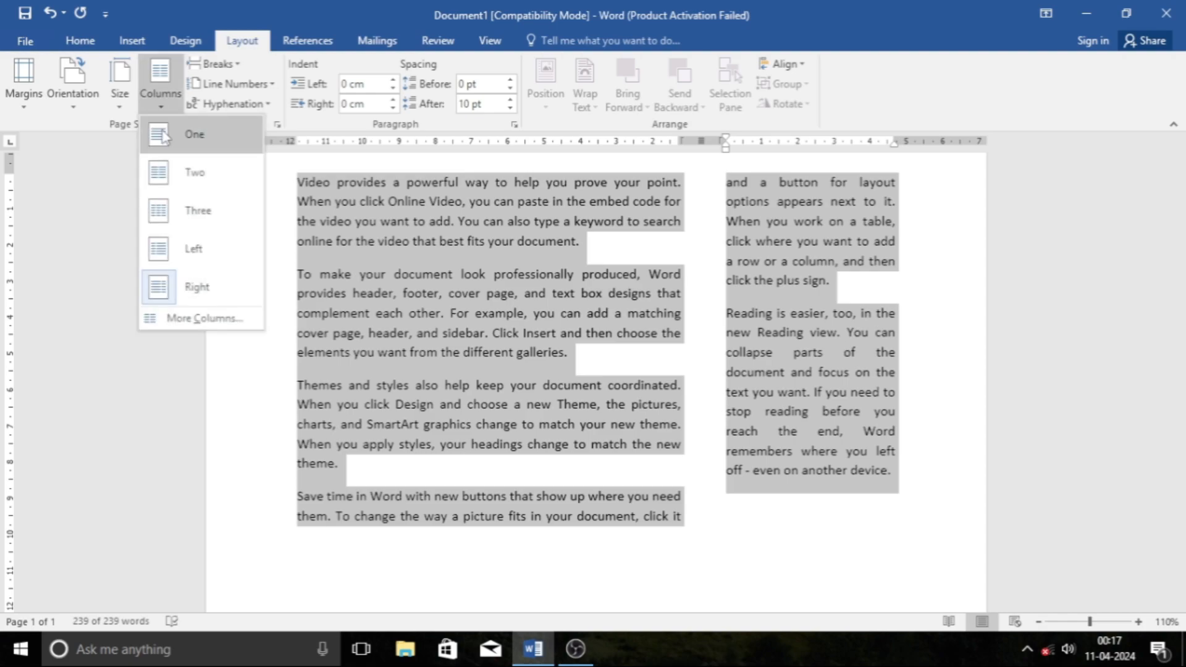
left_click(183, 201)
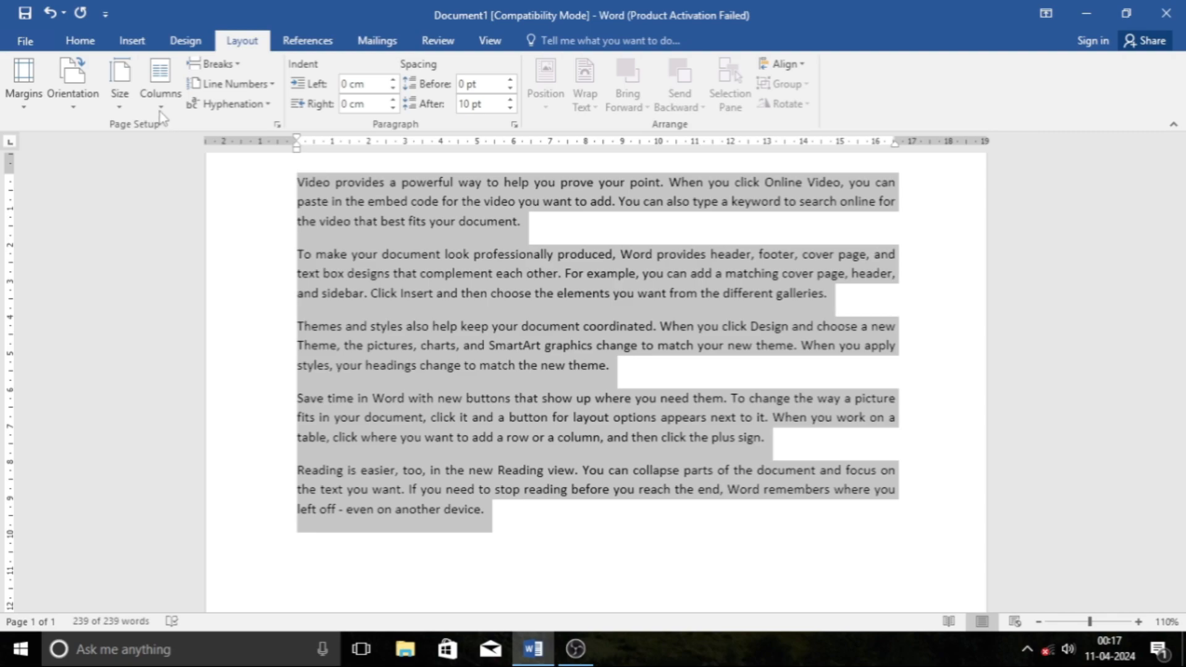
left_click(160, 92)
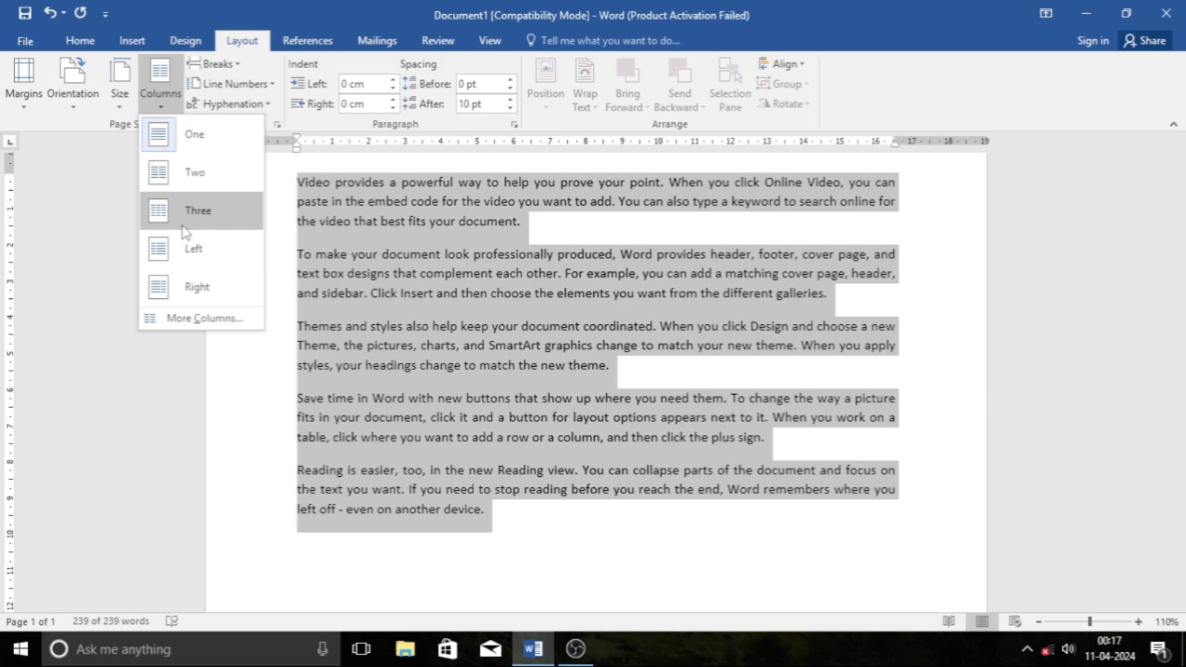
left_click(362, 407)
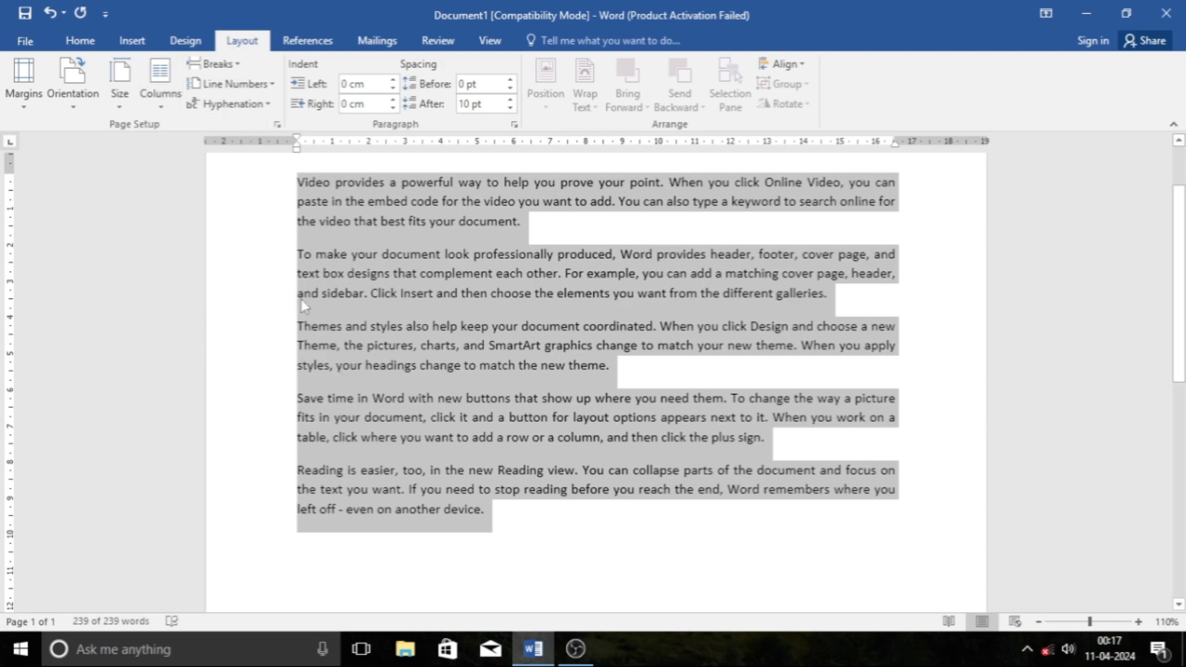
left_click(160, 84)
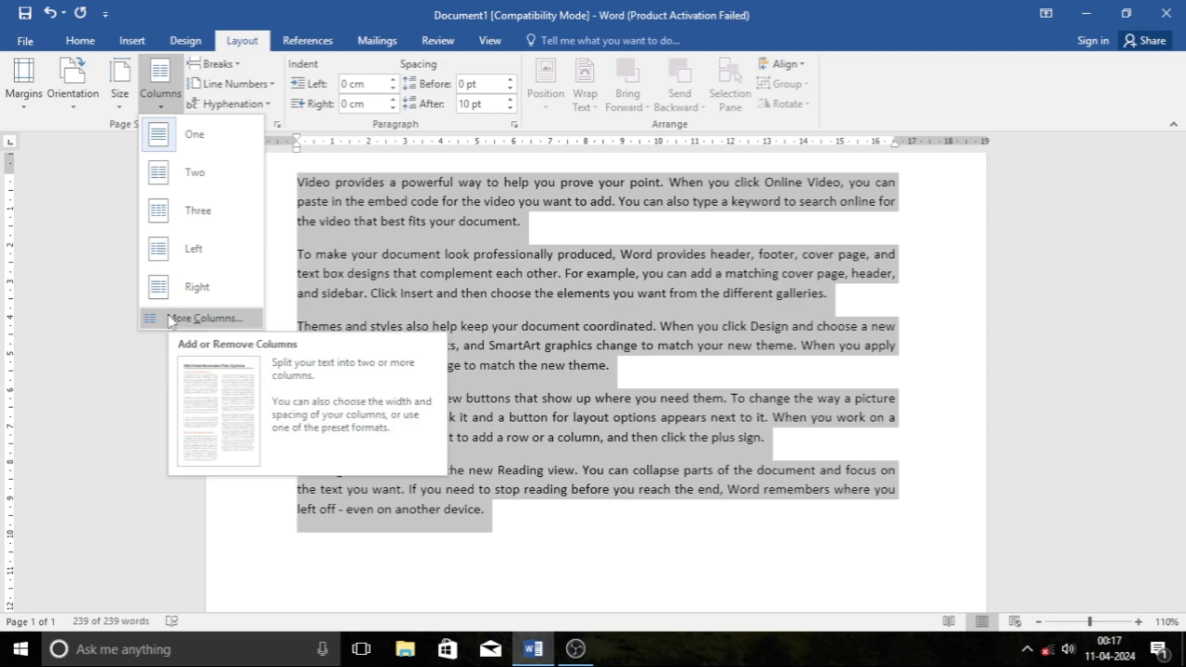
left_click(220, 344)
Step: Lay out the selected paragraphs in 4 equal-width columns with a line between them
left_click(165, 81)
left_click(175, 320)
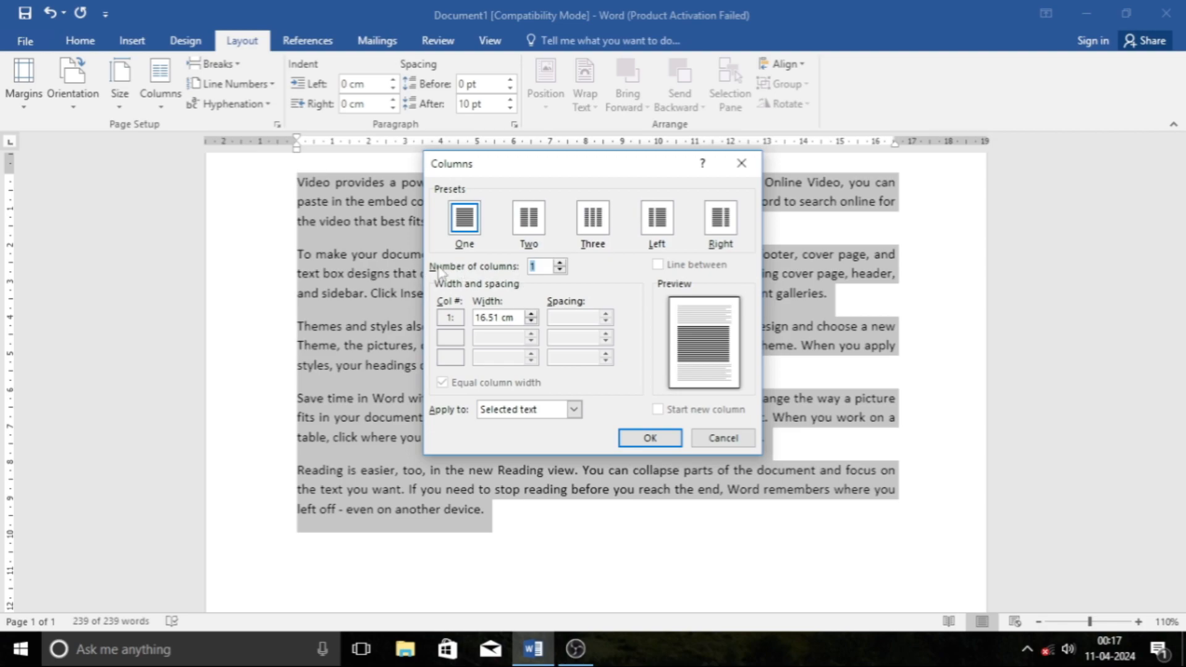
left_click(559, 263)
left_click(560, 263)
left_click(560, 264)
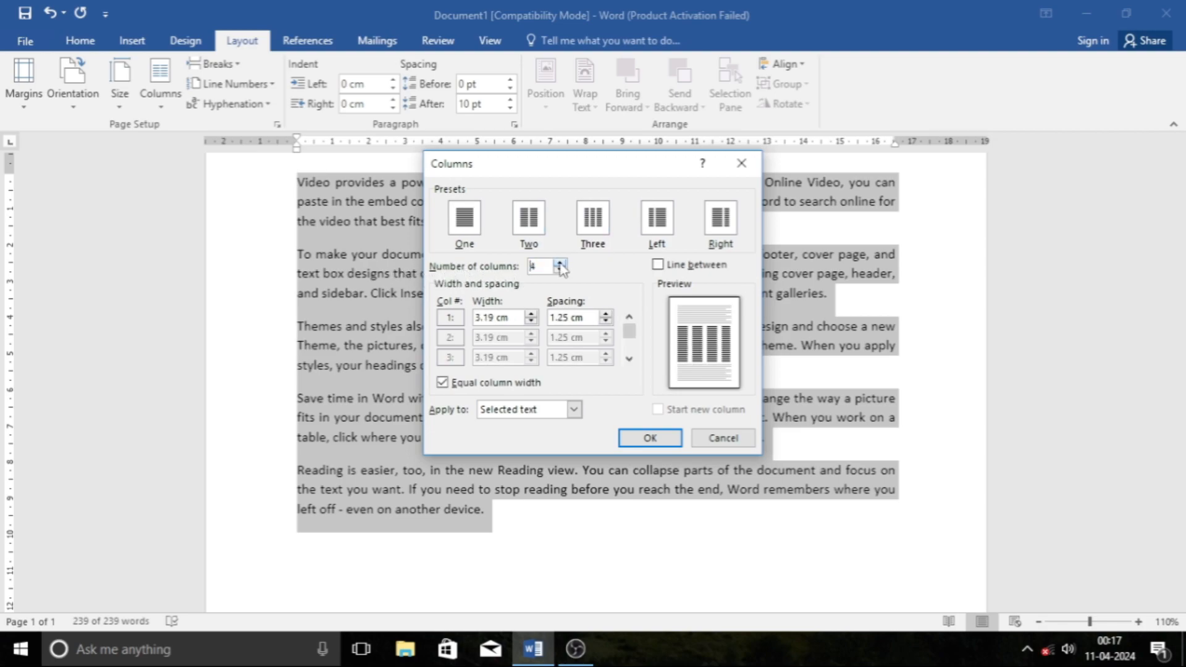
left_click(546, 269)
left_click(657, 267)
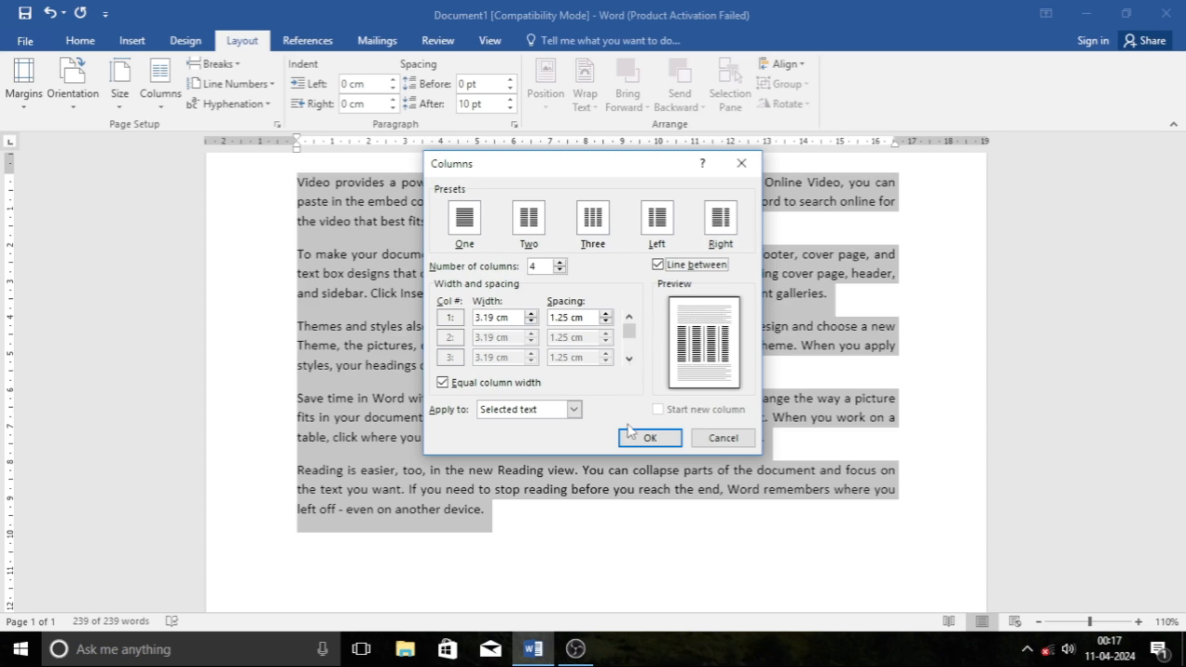
left_click(649, 438)
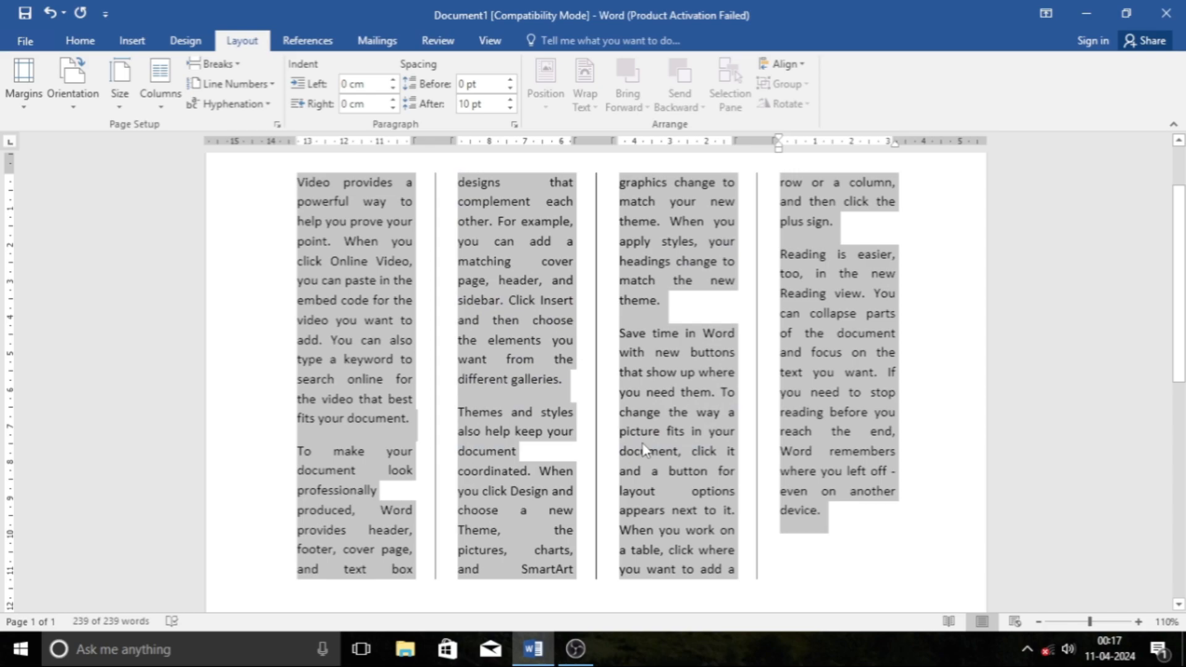
left_click(642, 450)
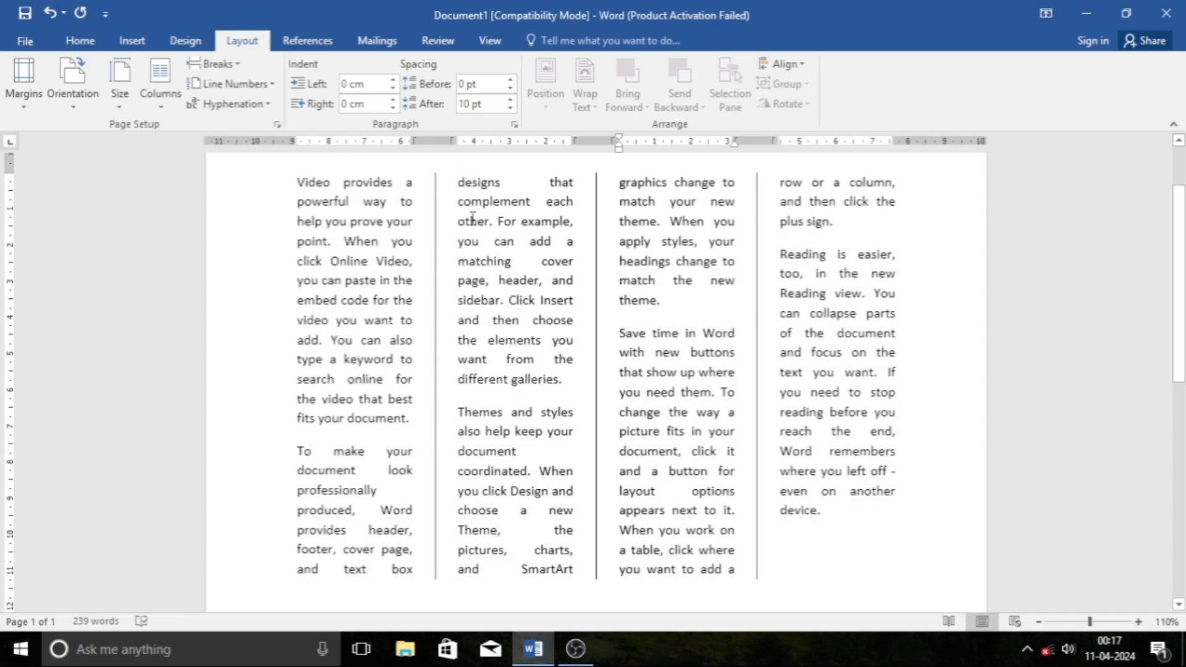
scroll(471, 223, "up", 3)
scroll(436, 270, "down", 3)
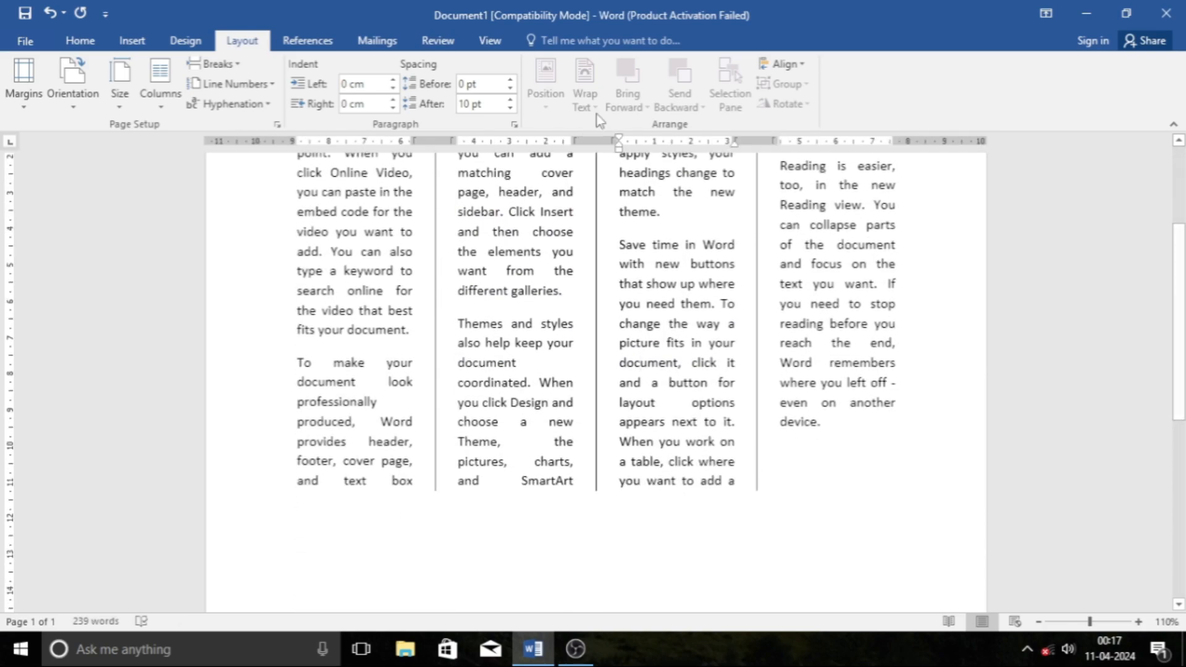
scroll(762, 346, "up", 3)
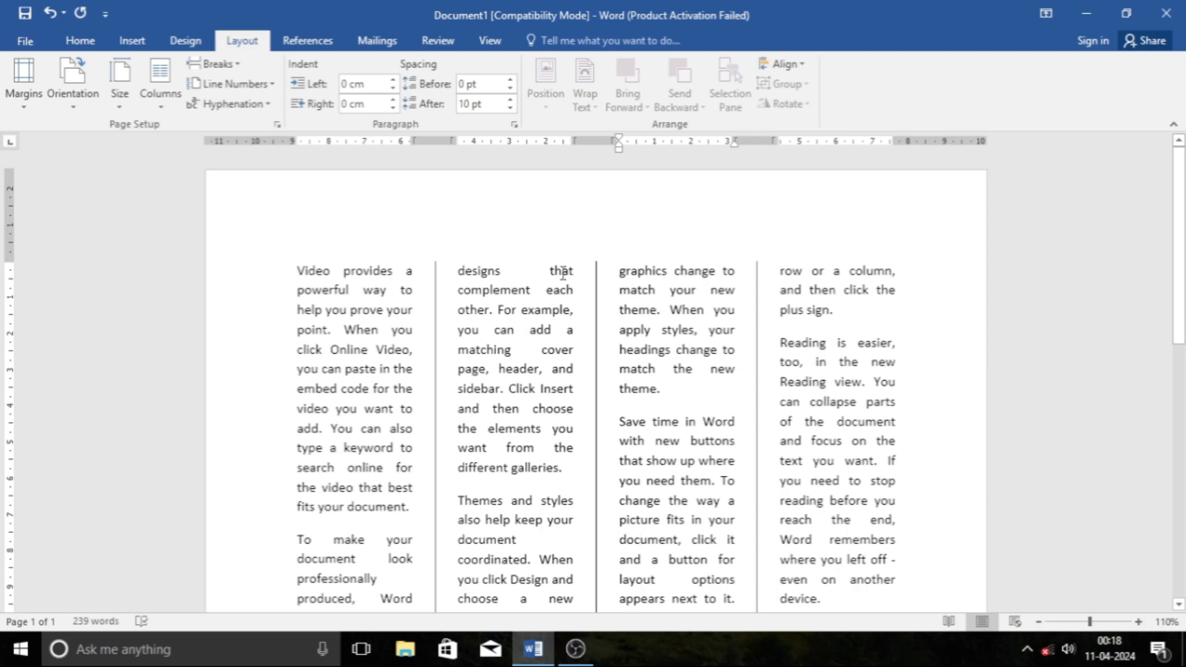
Step: Return all five paragraphs to a single-column layout
left_click_drag(293, 266, 850, 601)
scroll(849, 601, "down", 3)
scroll(339, 326, "up", 3)
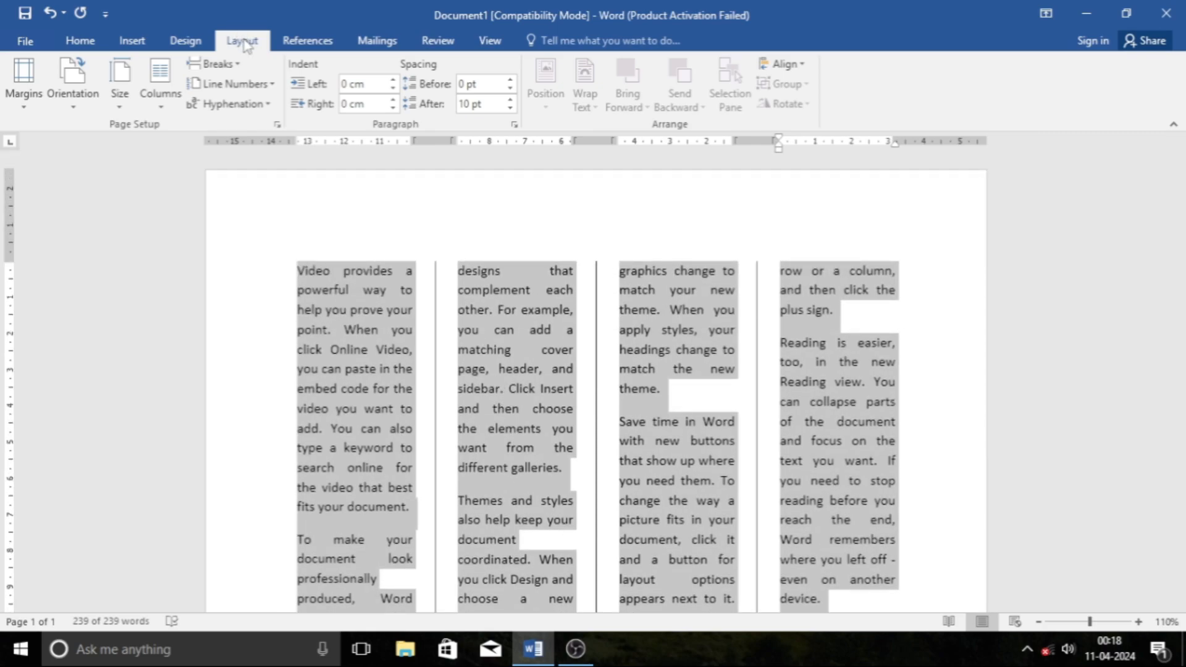
left_click(161, 92)
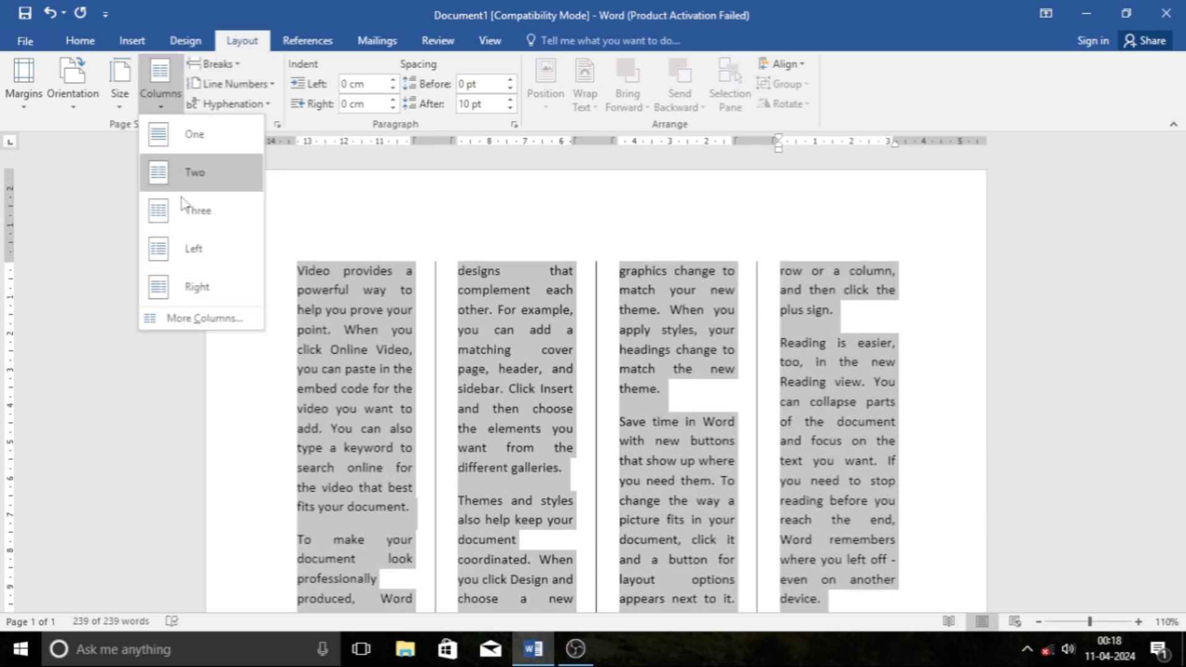
left_click(210, 134)
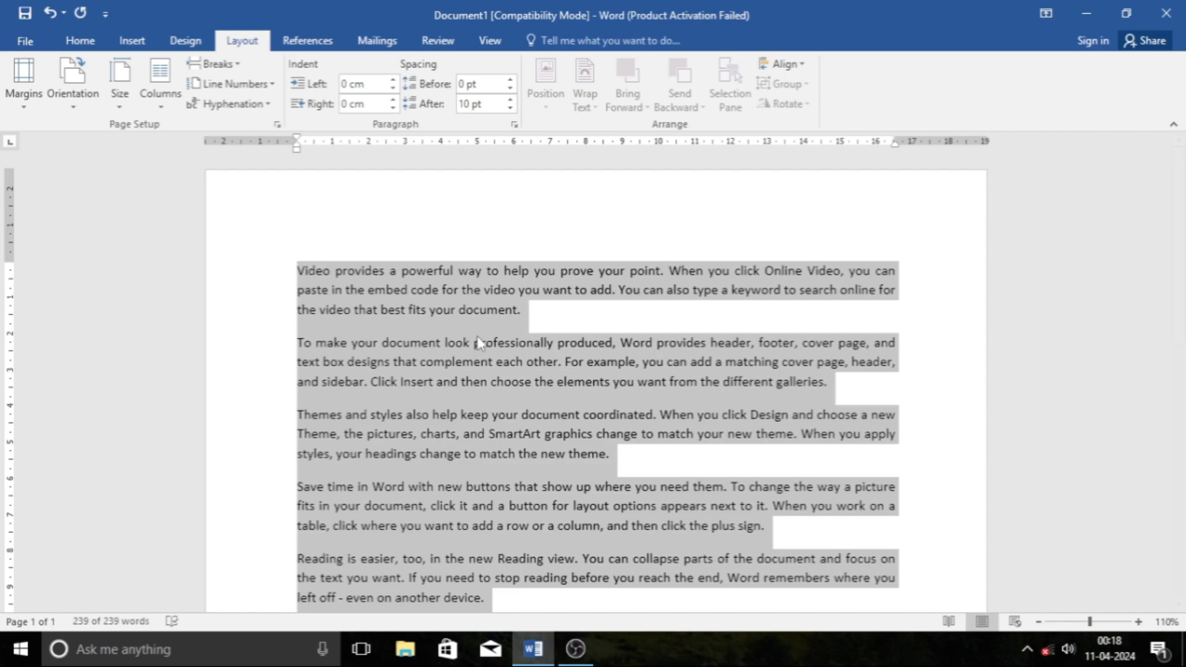
left_click(457, 309)
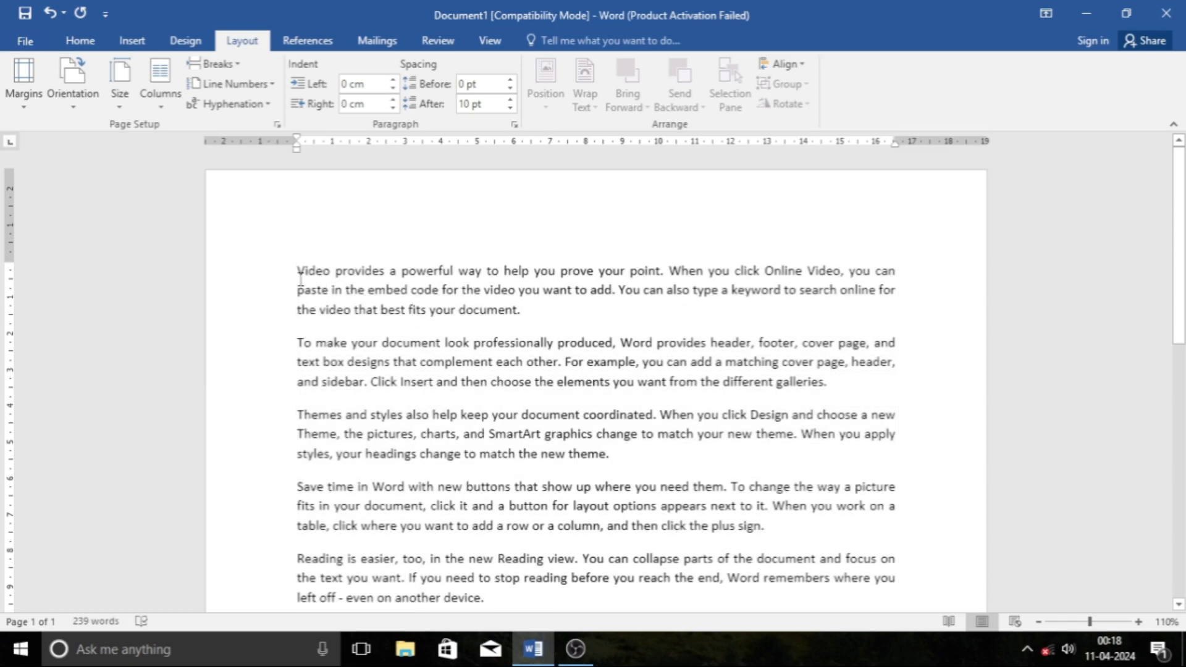
Step: Apply a Dropped drop cap to the first paragraph, which begins with "Video provides"
left_click_drag(304, 270, 298, 271)
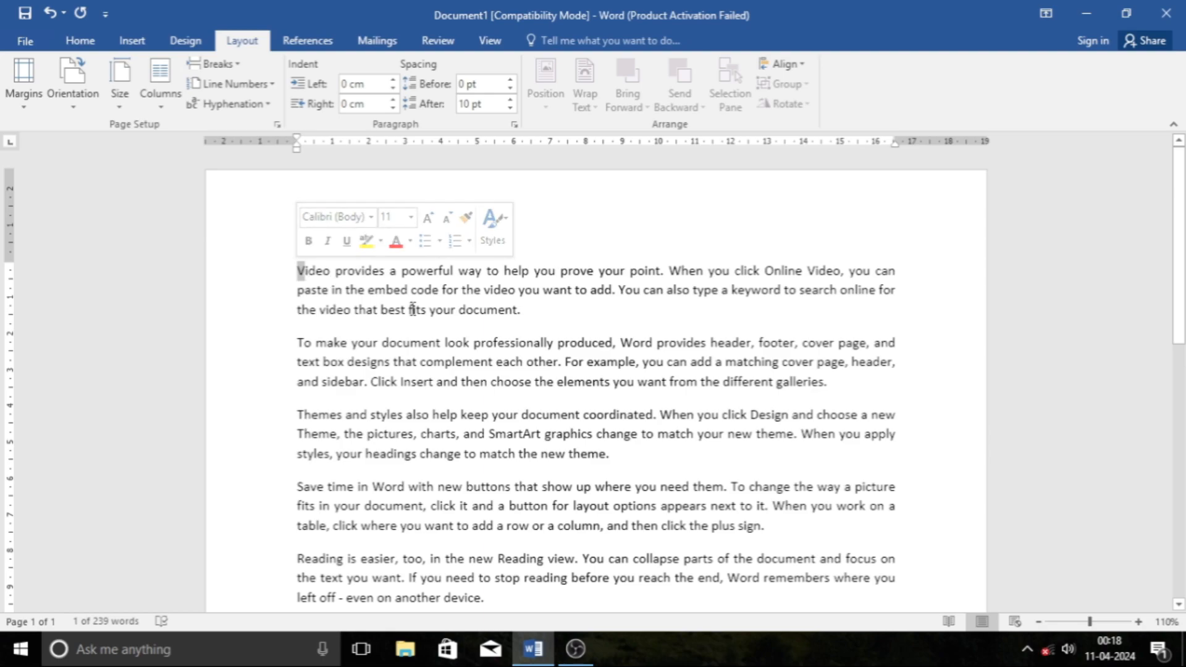
left_click(524, 311)
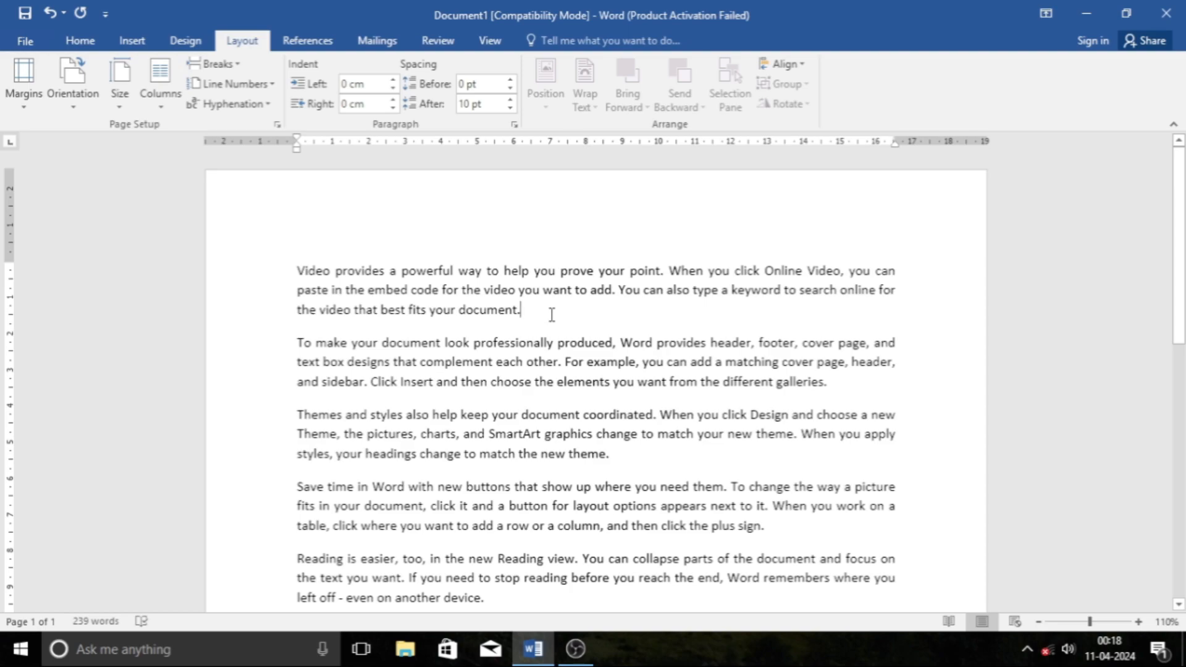
left_click_drag(296, 271, 557, 320)
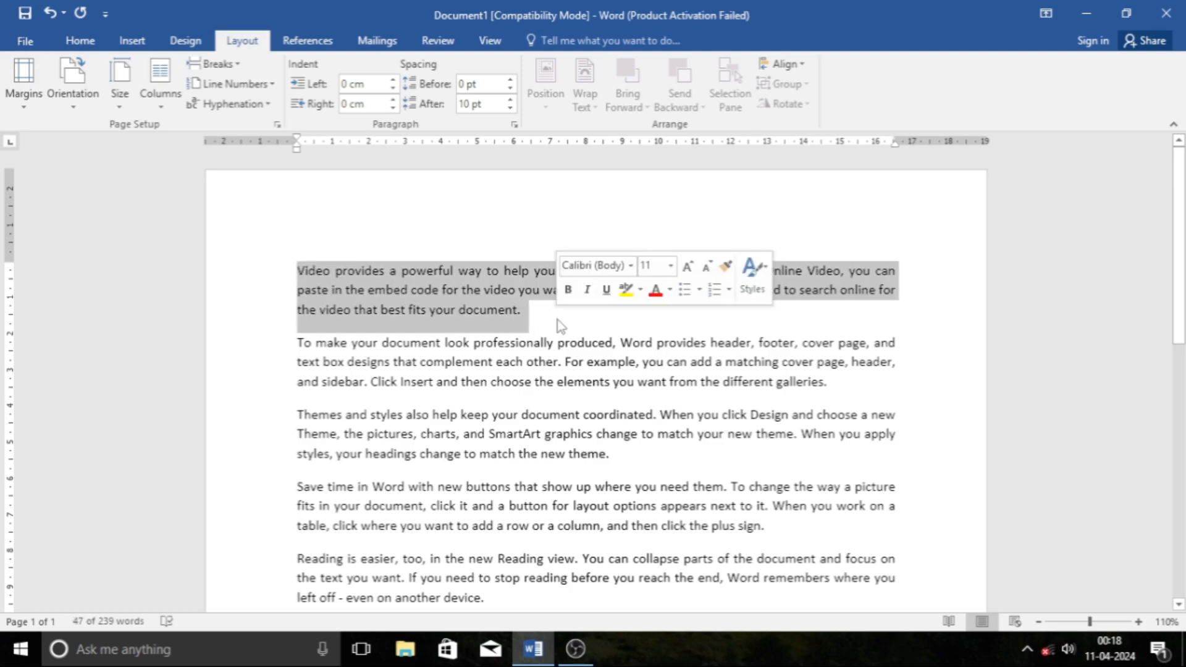
left_click(132, 42)
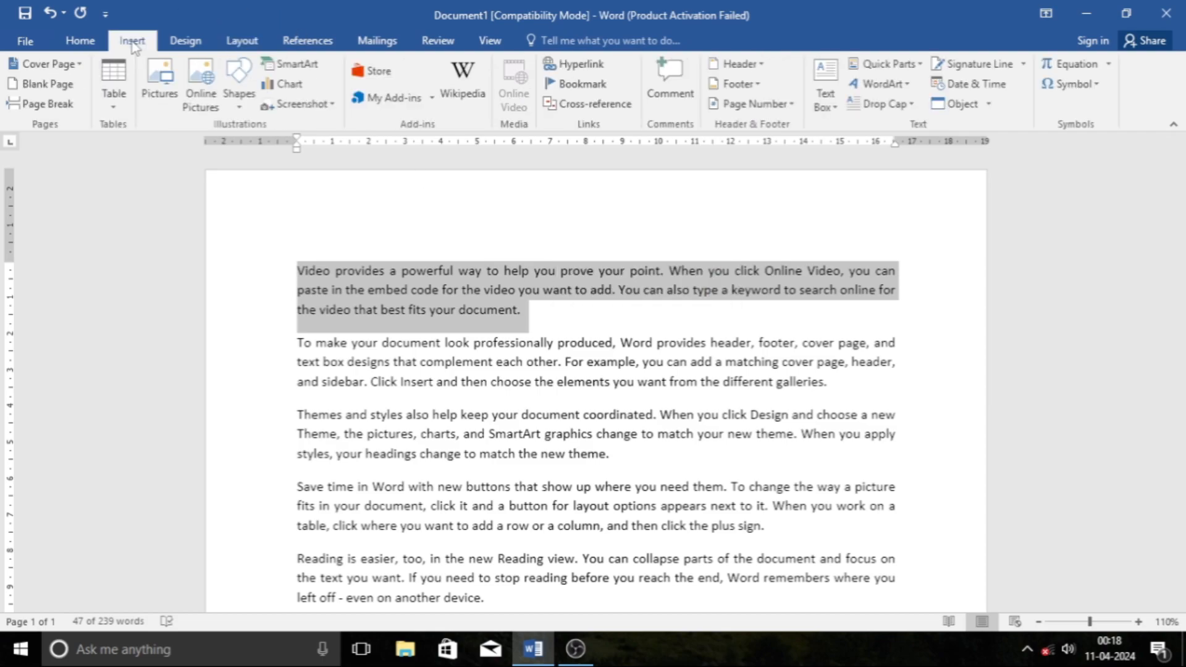
left_click(874, 106)
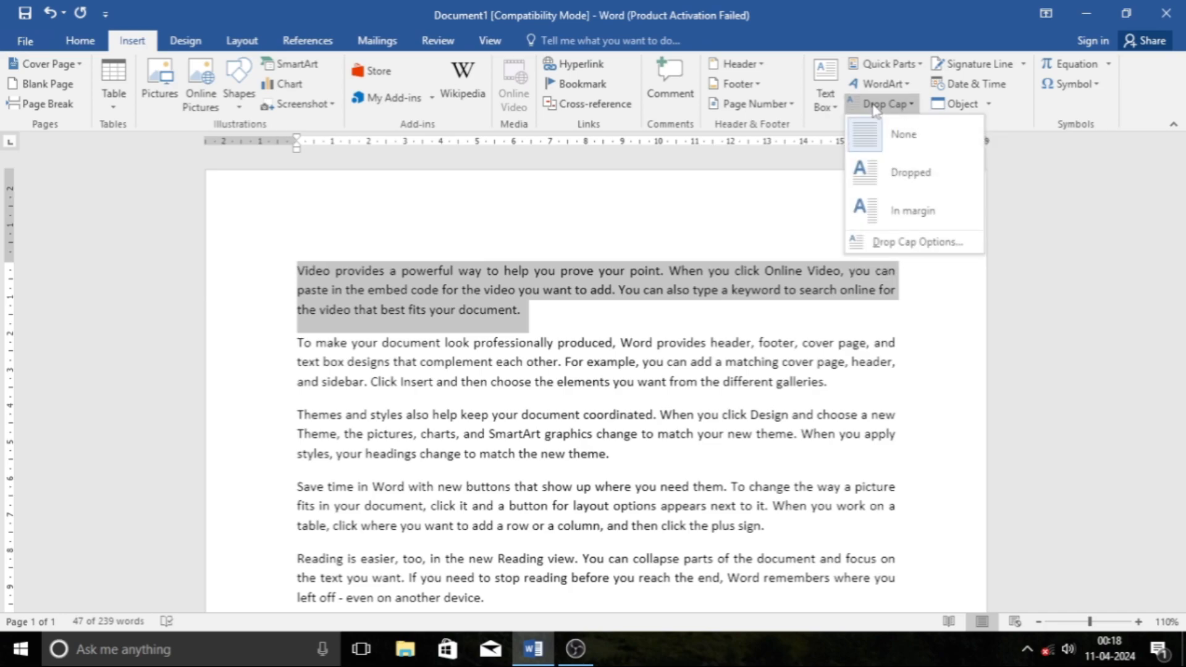
left_click(894, 184)
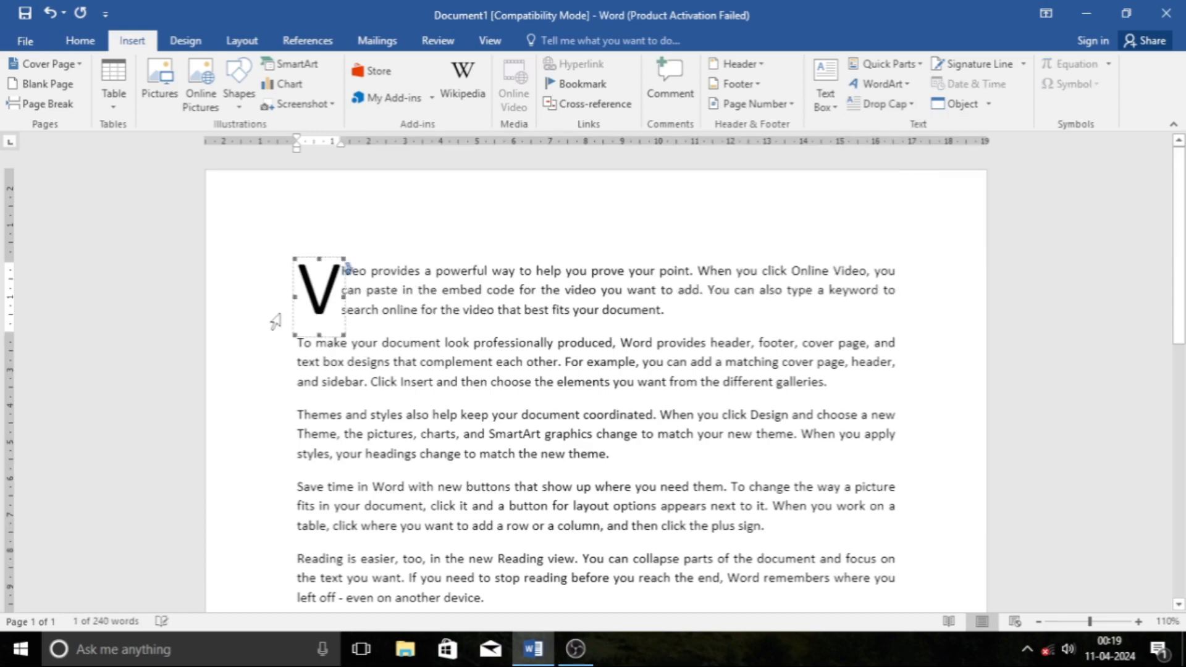
Step: Try the In margin position for the first paragraph's drop cap, and switch it back to Dropped
left_click(881, 103)
left_click(885, 204)
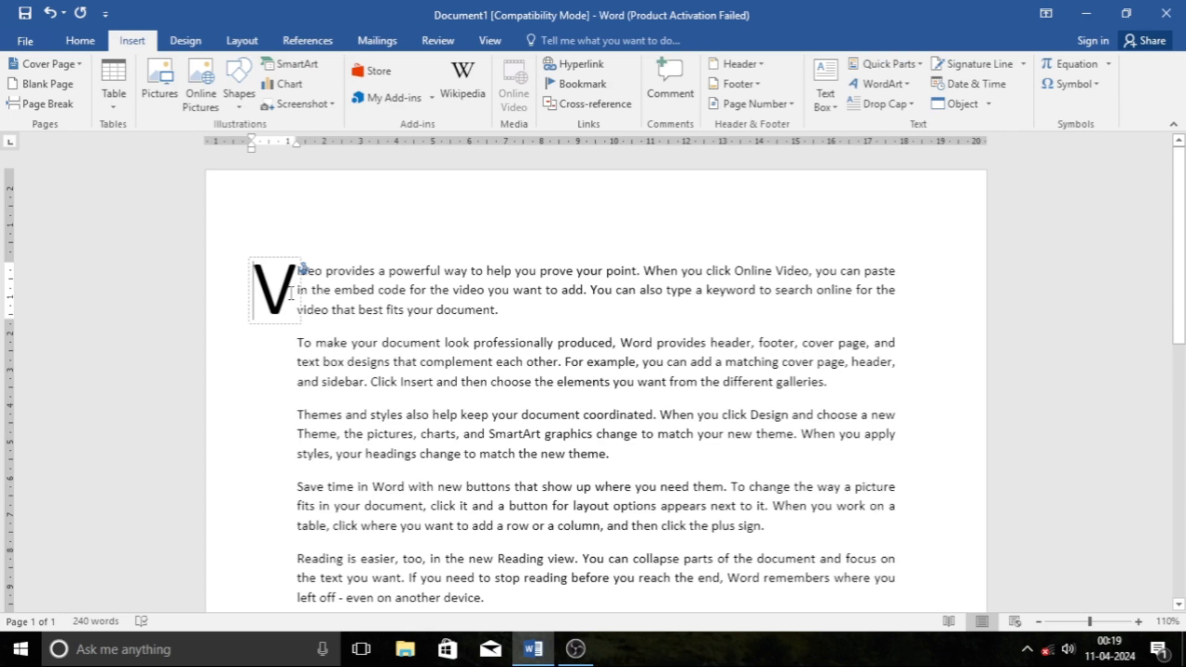
left_click(334, 289)
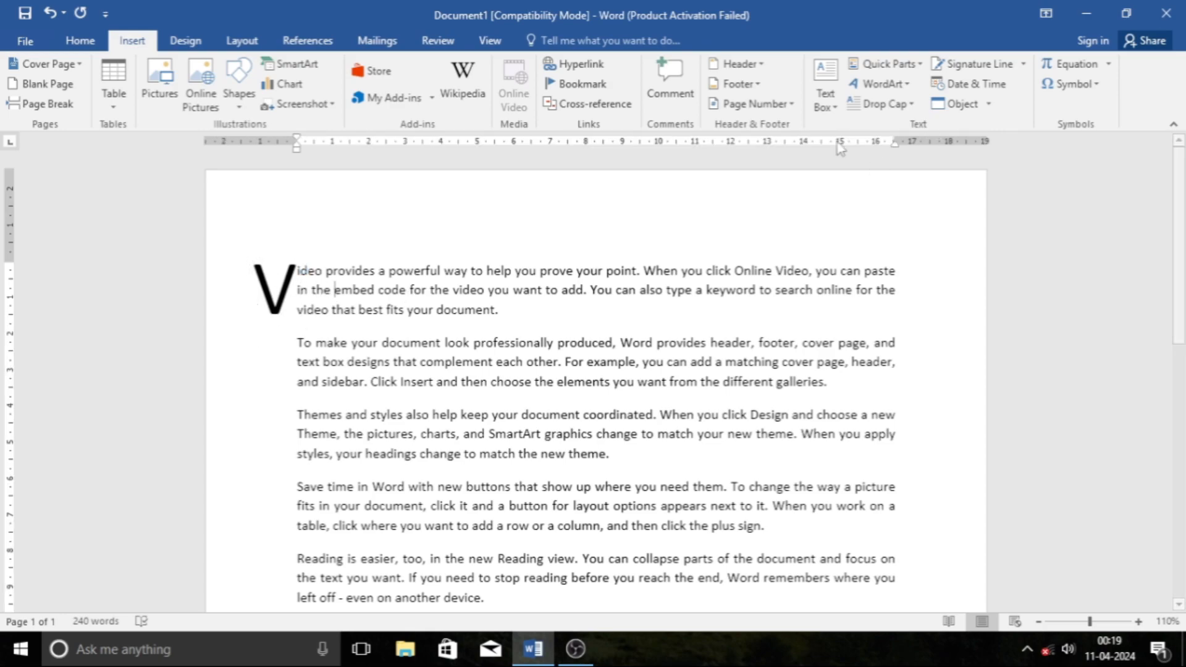
left_click(273, 287)
left_click(882, 104)
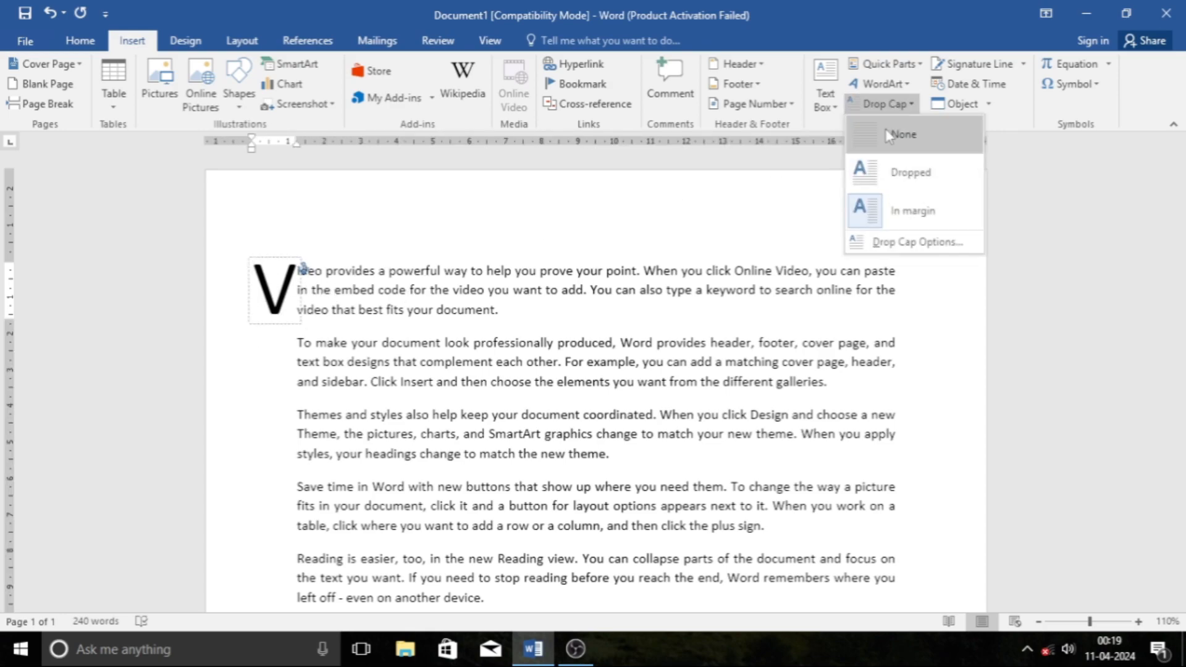
left_click(910, 172)
left_click(463, 309)
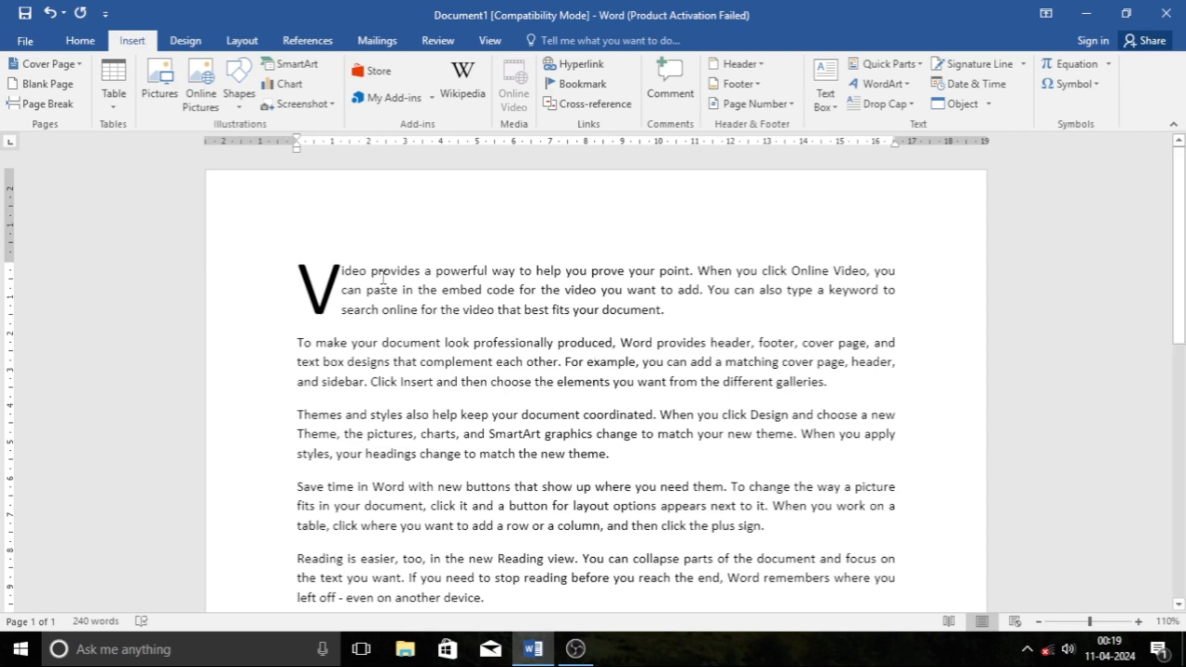
Step: Remove the drop cap from the first paragraph
left_click(332, 293)
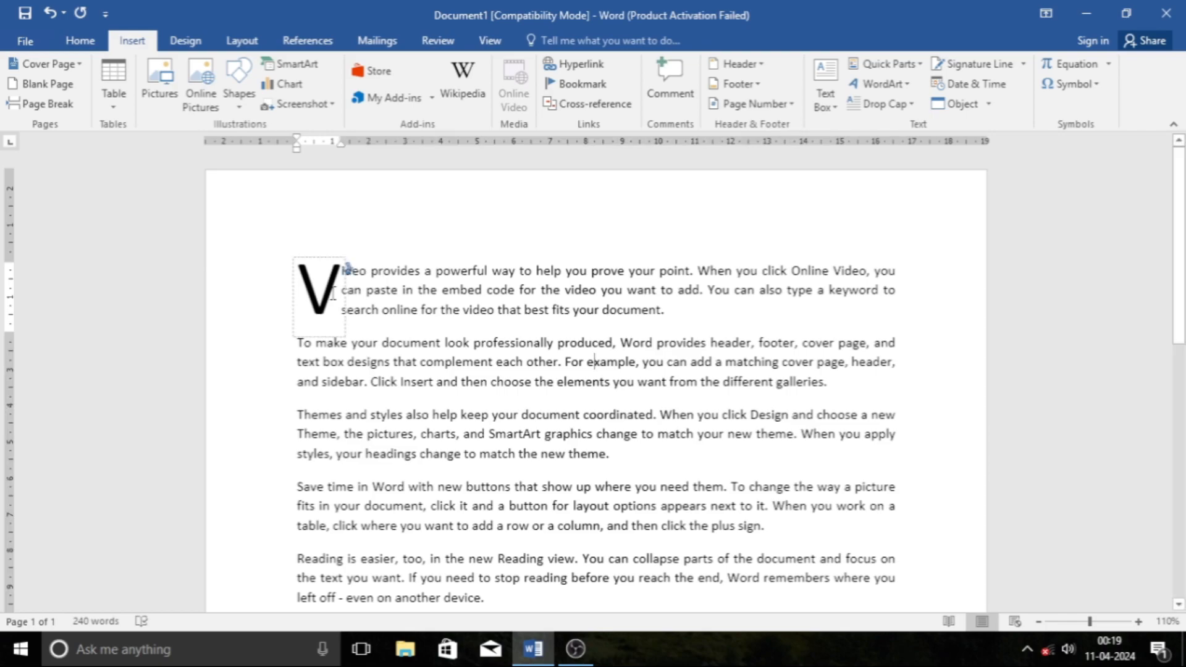
left_click(425, 310)
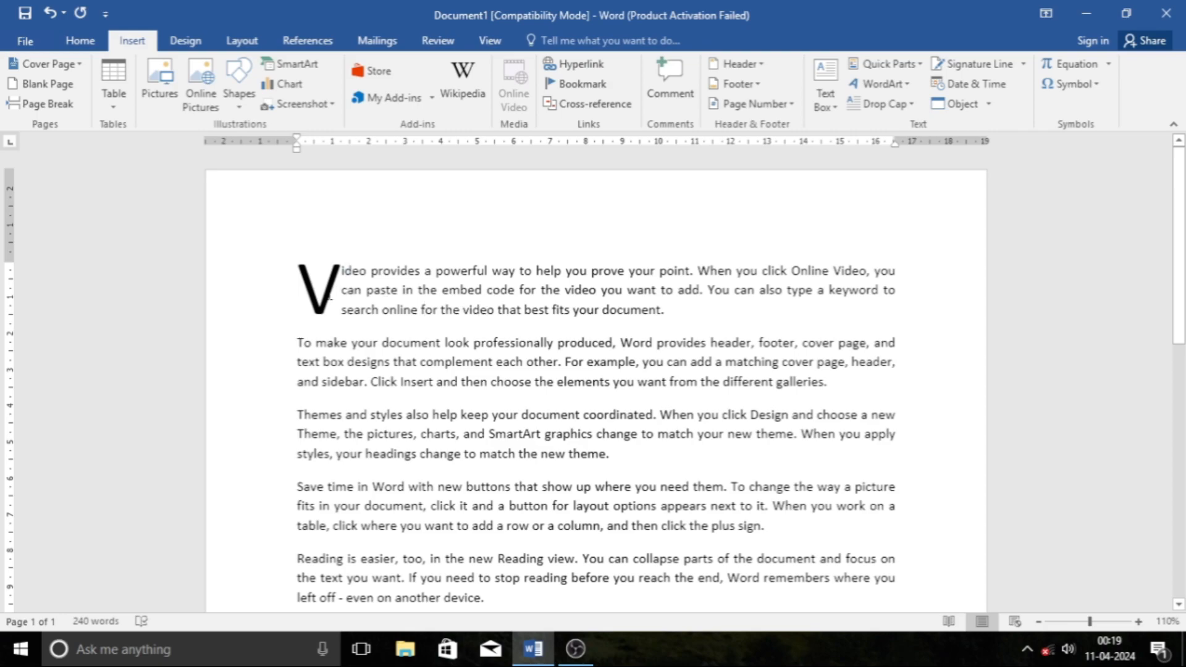
left_click(327, 281)
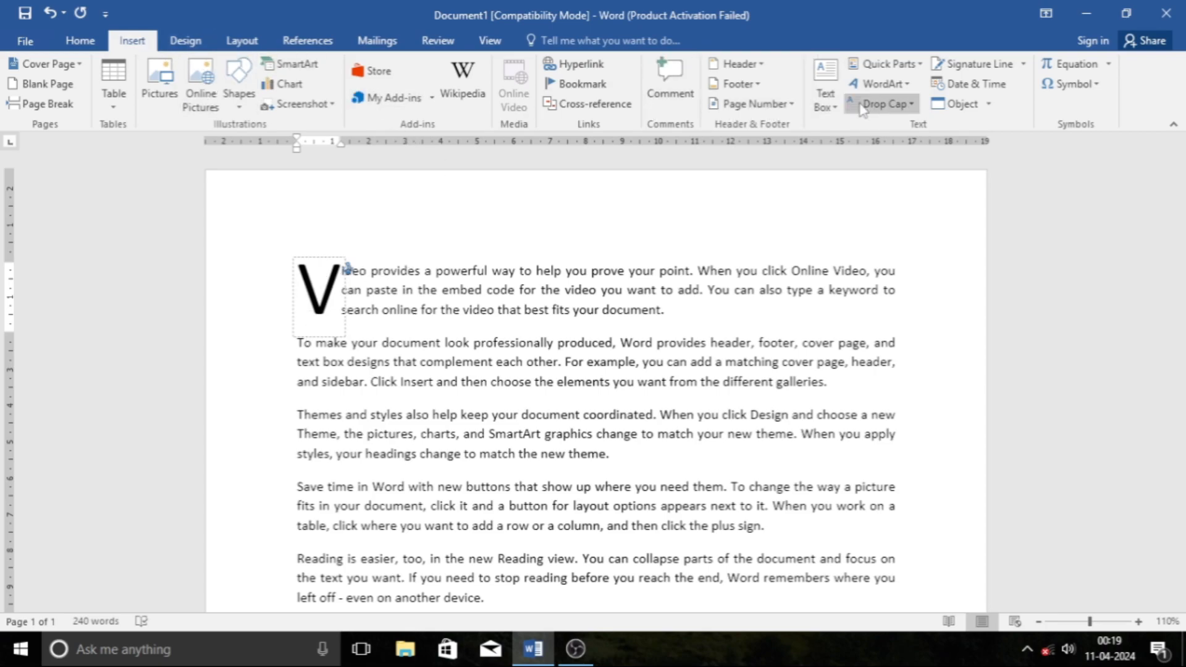
left_click(884, 104)
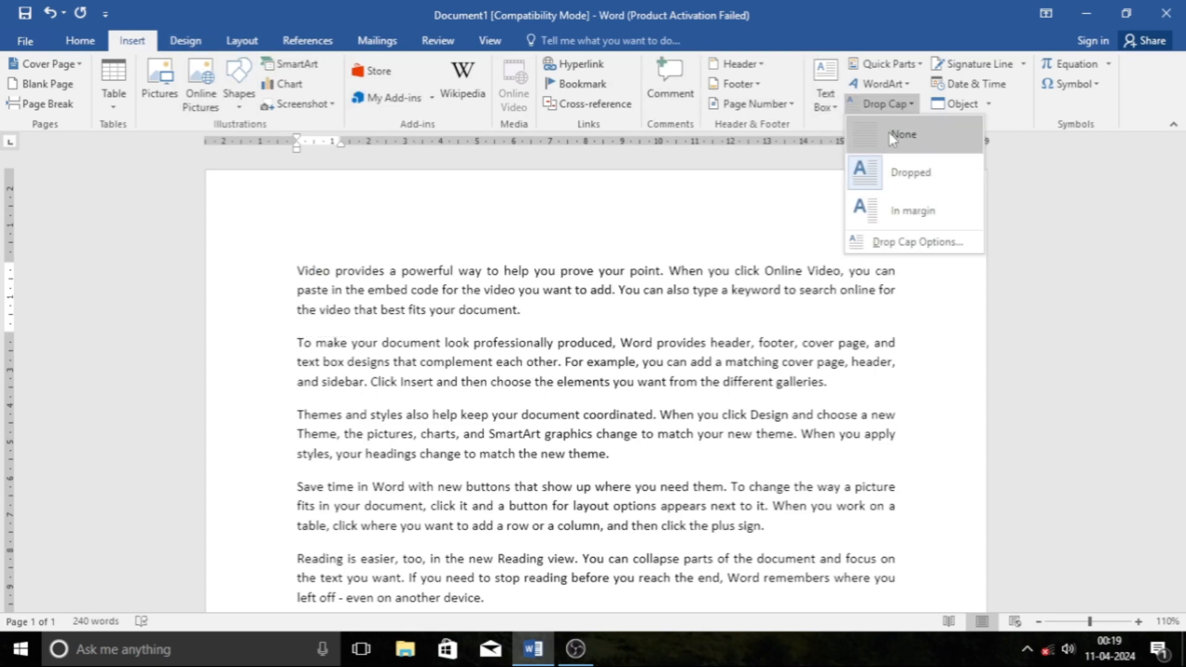
left_click(904, 134)
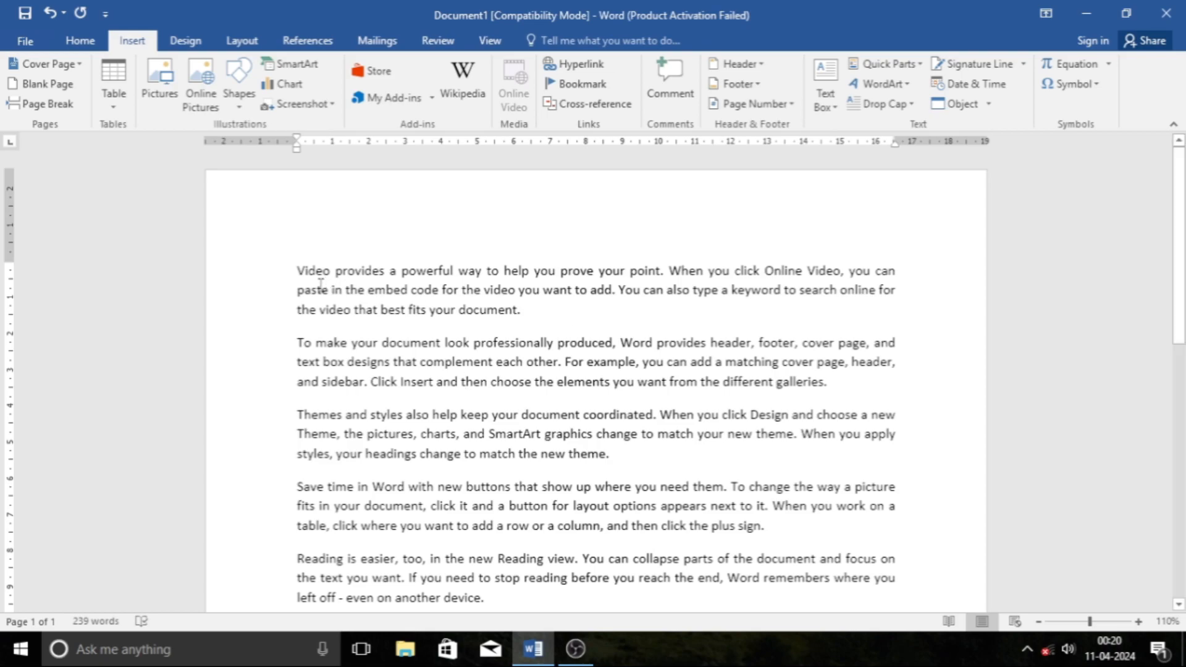
Step: Delete the entire text of the document and undo the deletion
left_click_drag(305, 271, 525, 317)
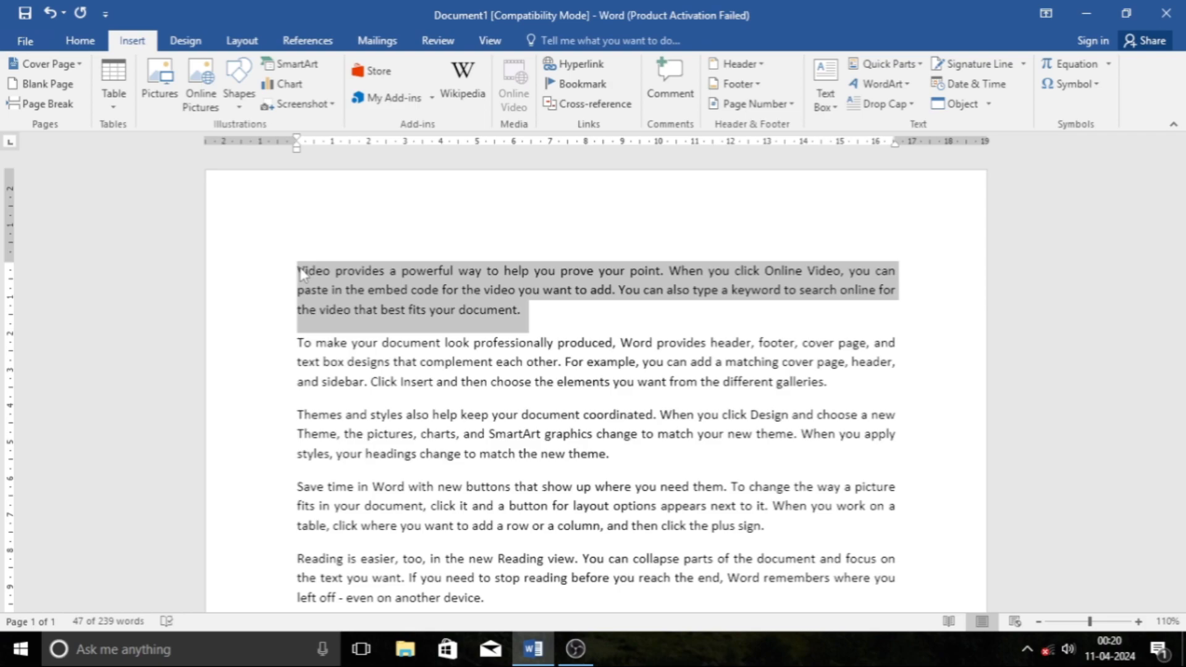
key("ctrl+a")
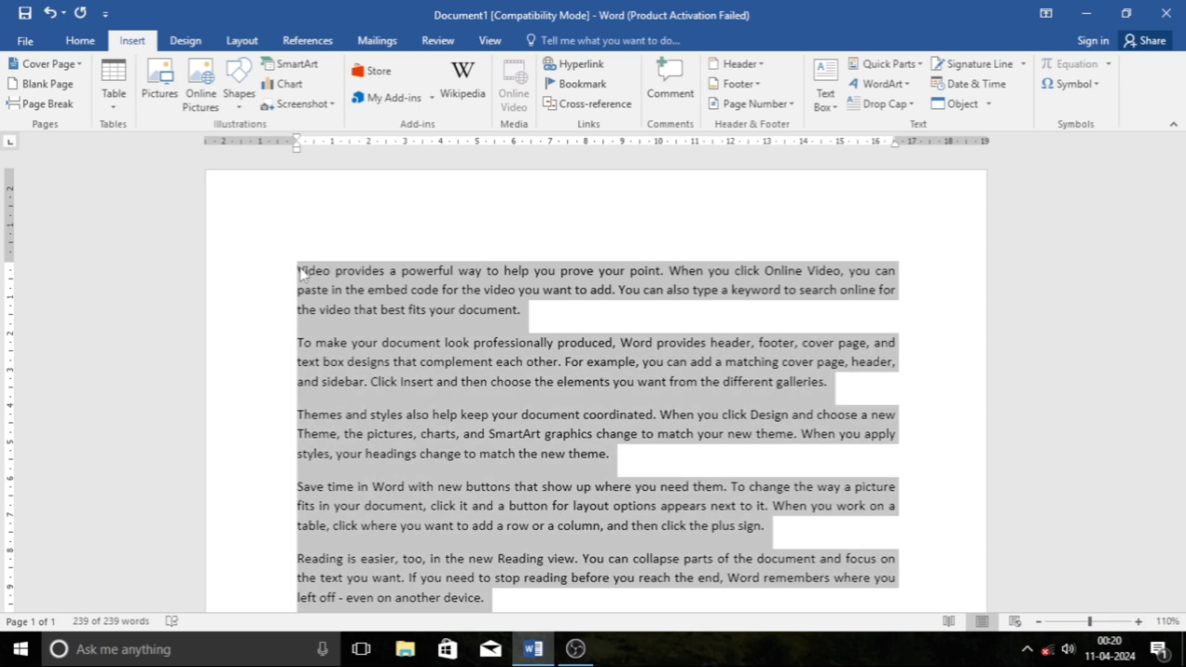
key("Delete")
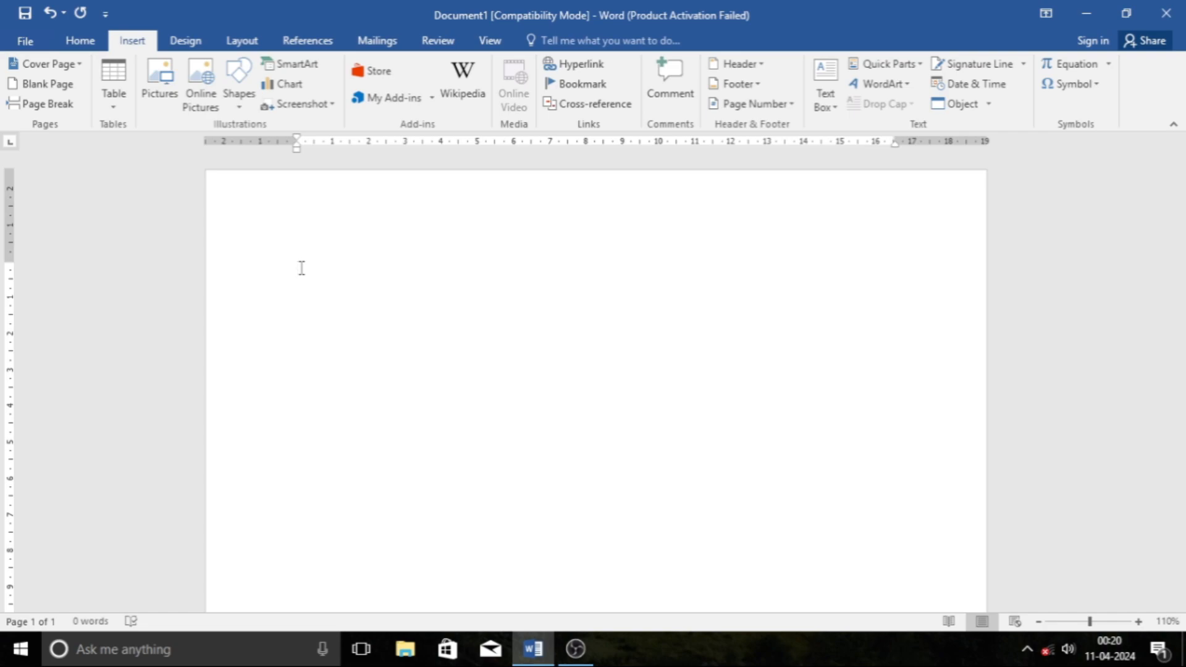
key("ctrl+z")
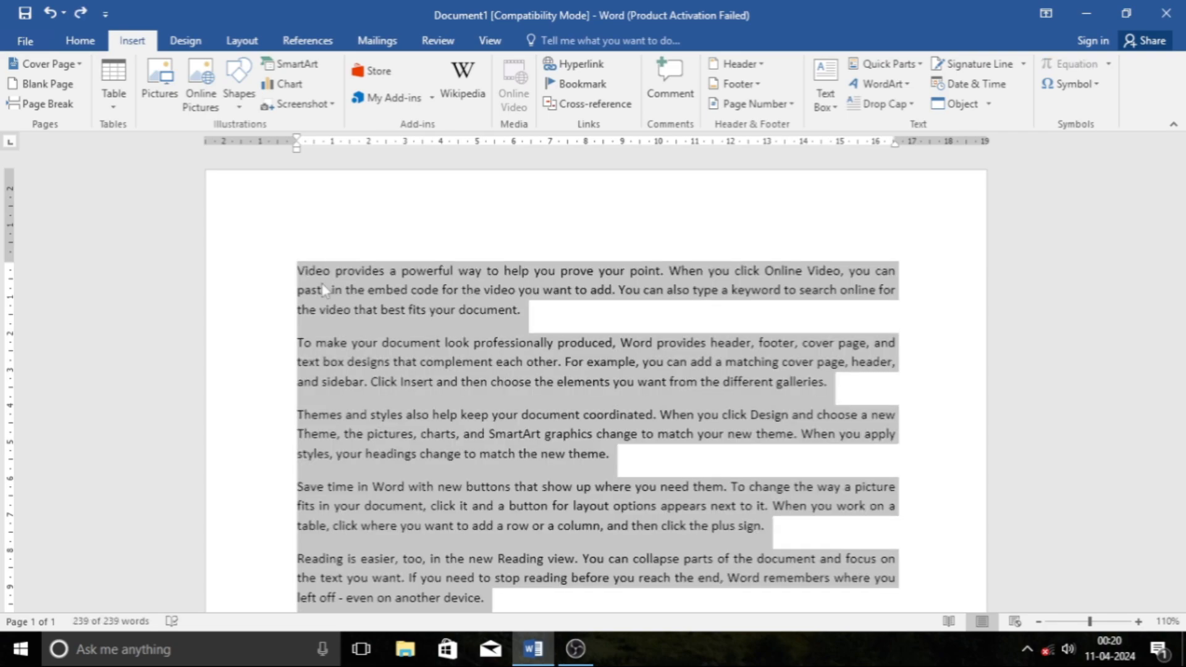
Step: Select all five paragraphs of the document and change their case to UPPERCASE
left_click(505, 312)
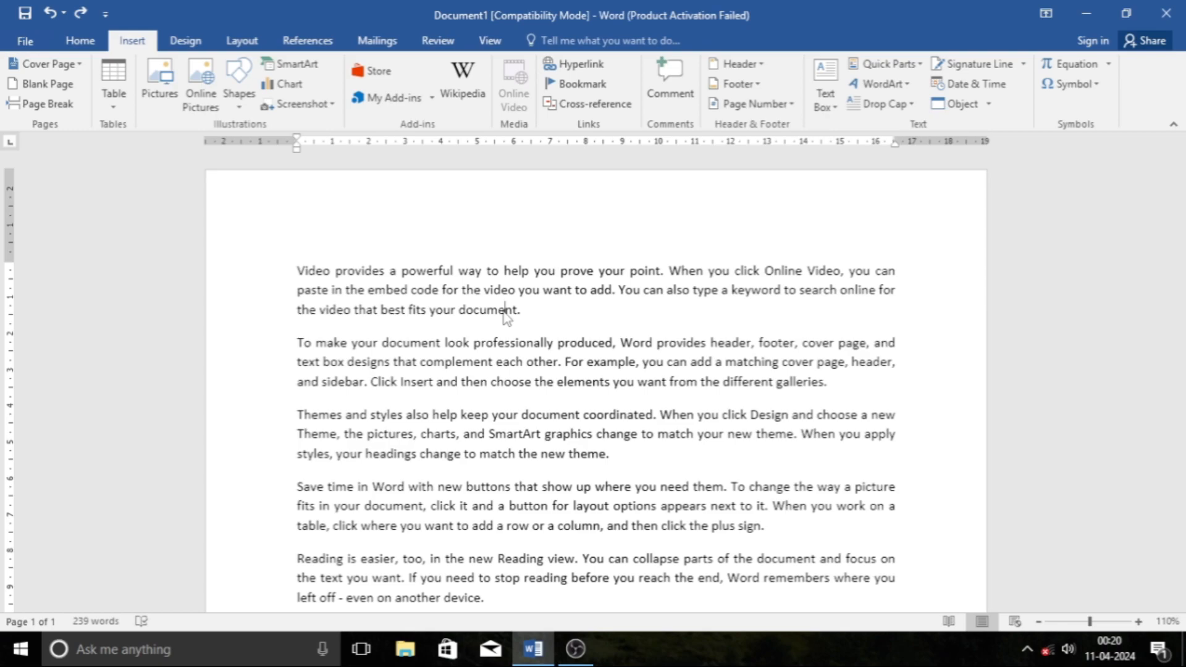
left_click_drag(296, 270, 535, 604)
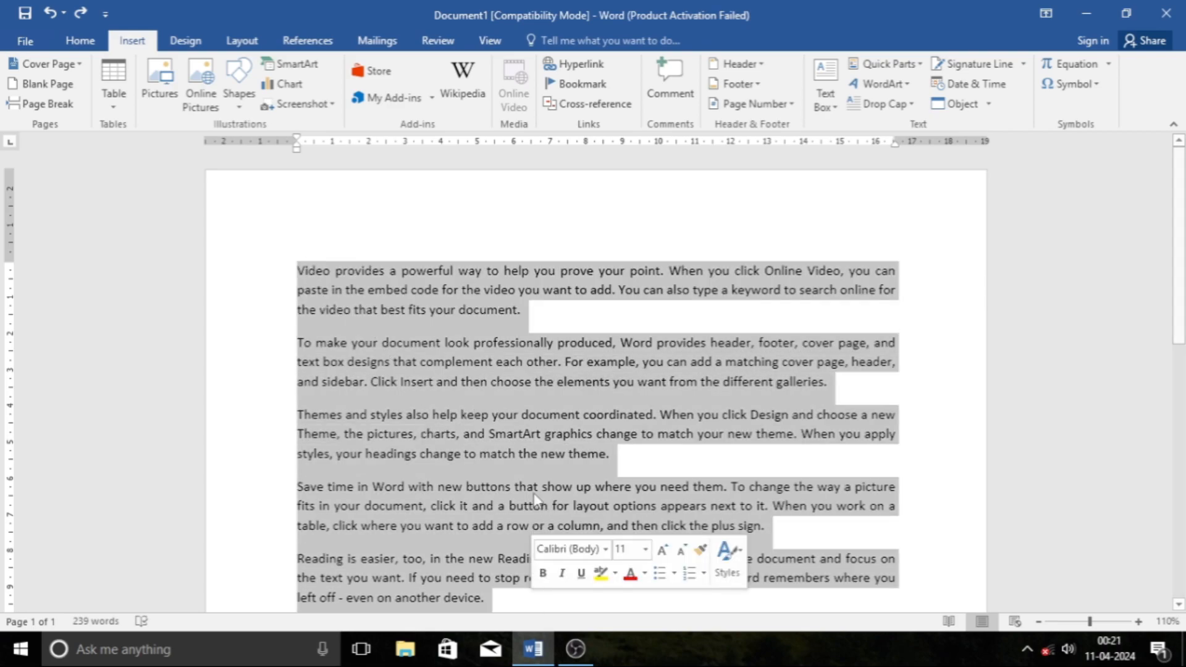
left_click(77, 41)
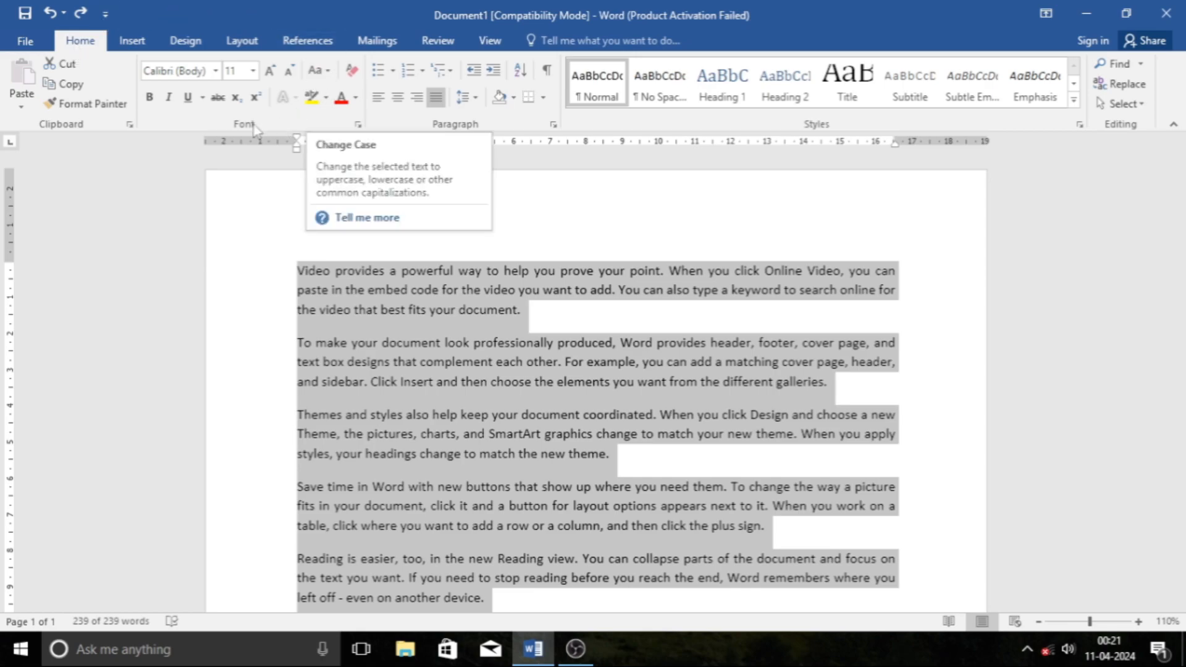
left_click(325, 72)
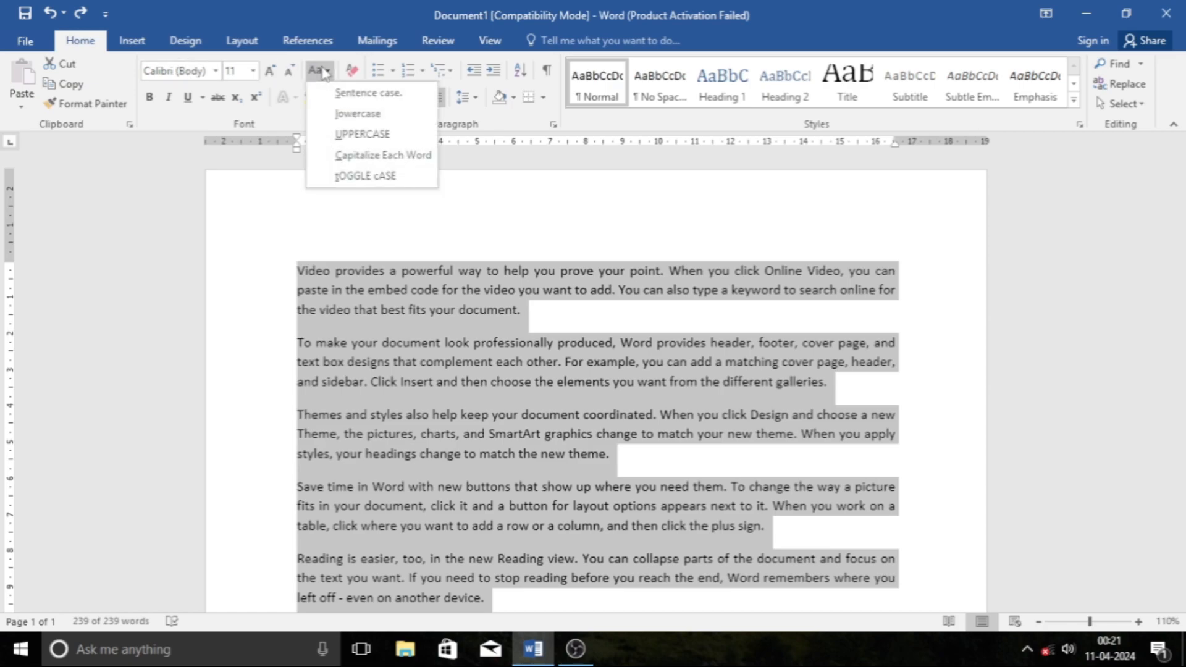
left_click(363, 134)
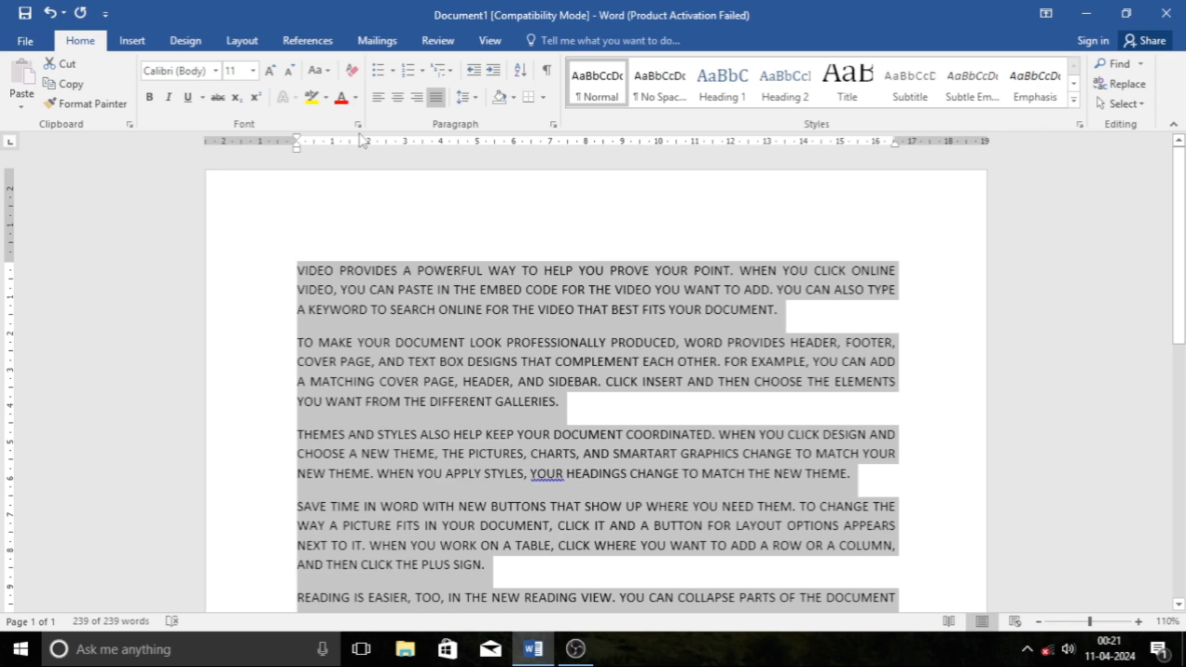
Step: Change the case of the five selected paragraphs to lowercase, followed by Sentence case
left_click(319, 71)
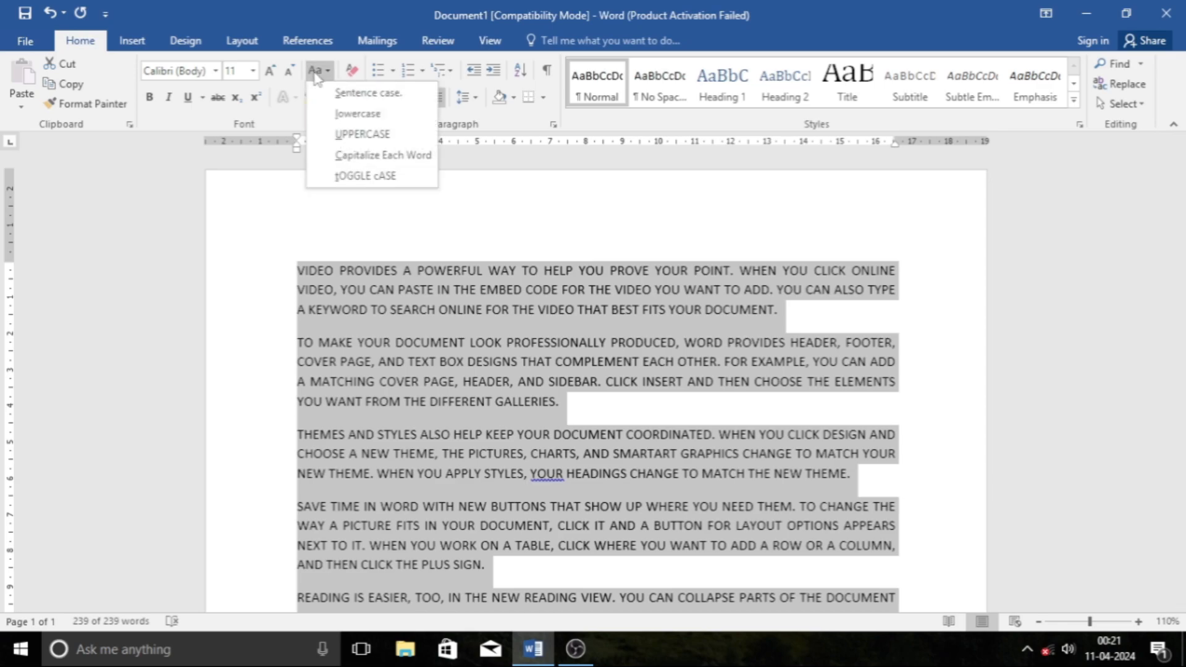
left_click(362, 113)
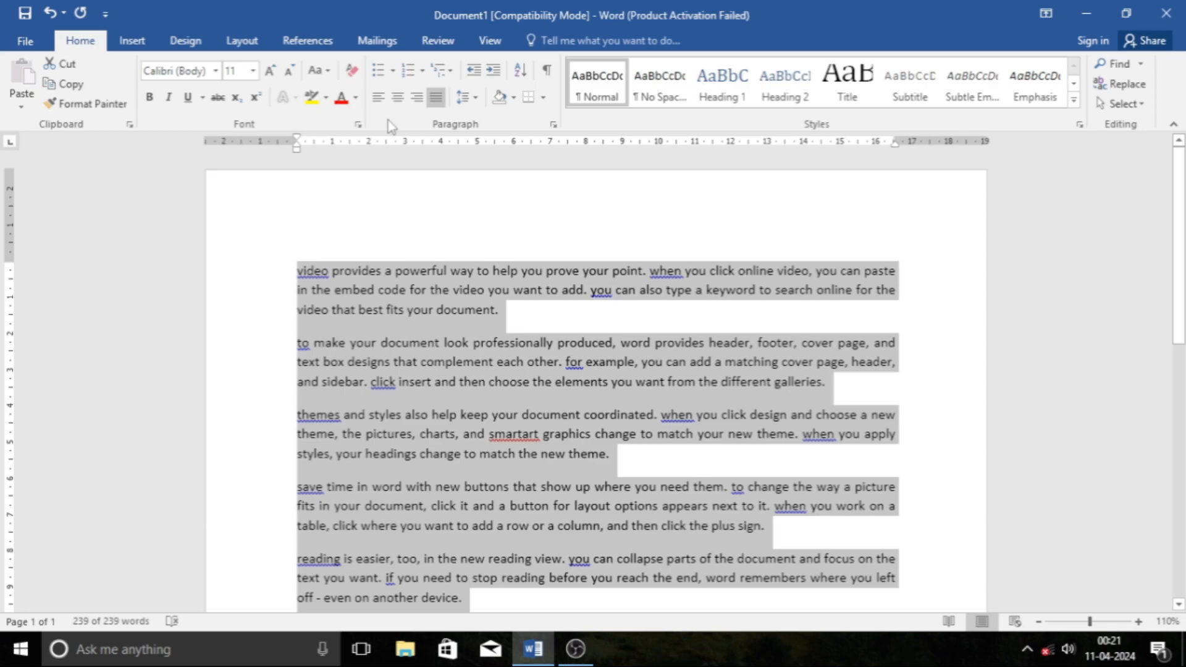
left_click(318, 70)
left_click(344, 93)
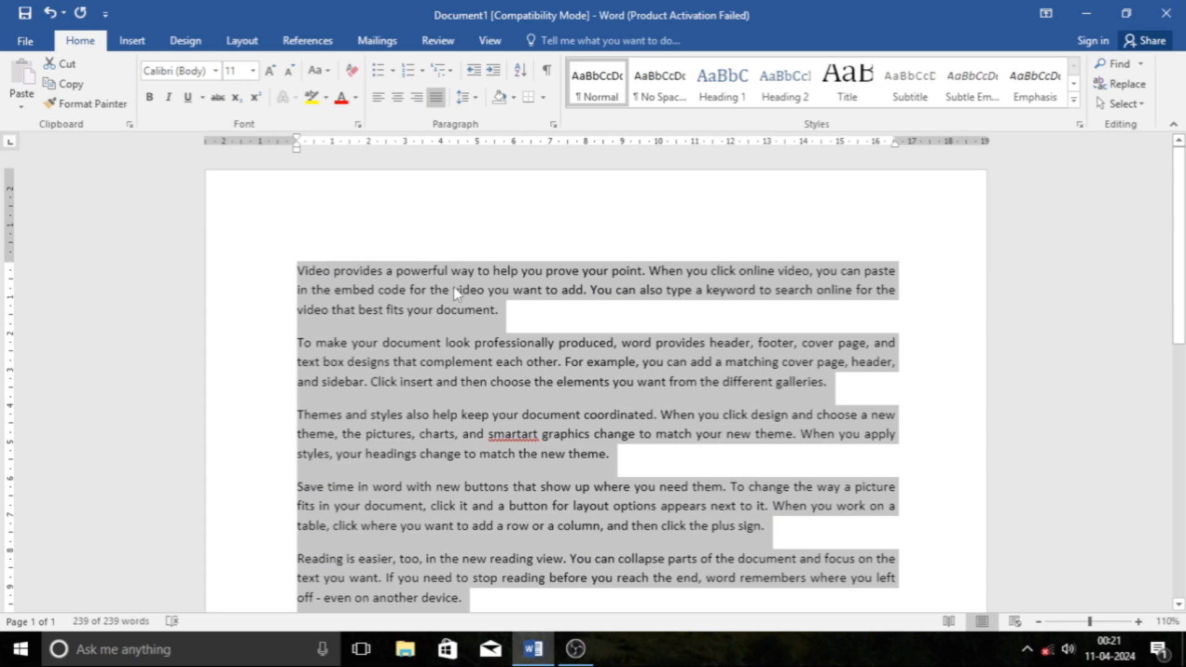
Step: Try tOGGLE cASE on the selected paragraphs, and return them to Sentence case by way of lowercase
left_click(321, 71)
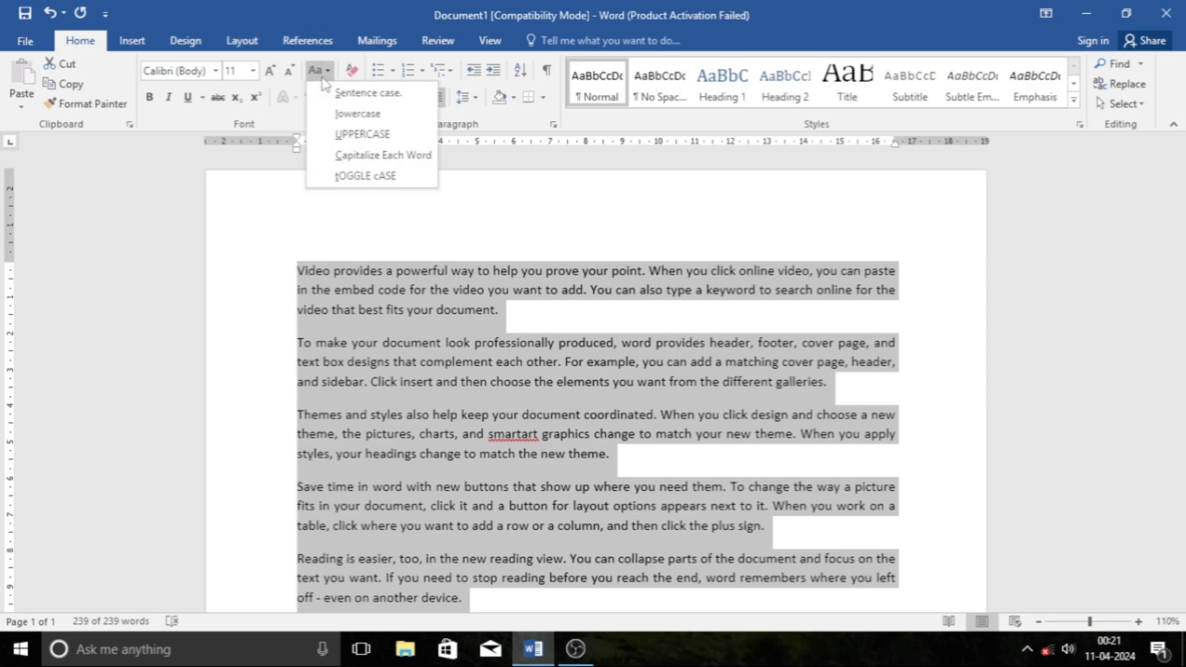
left_click(365, 175)
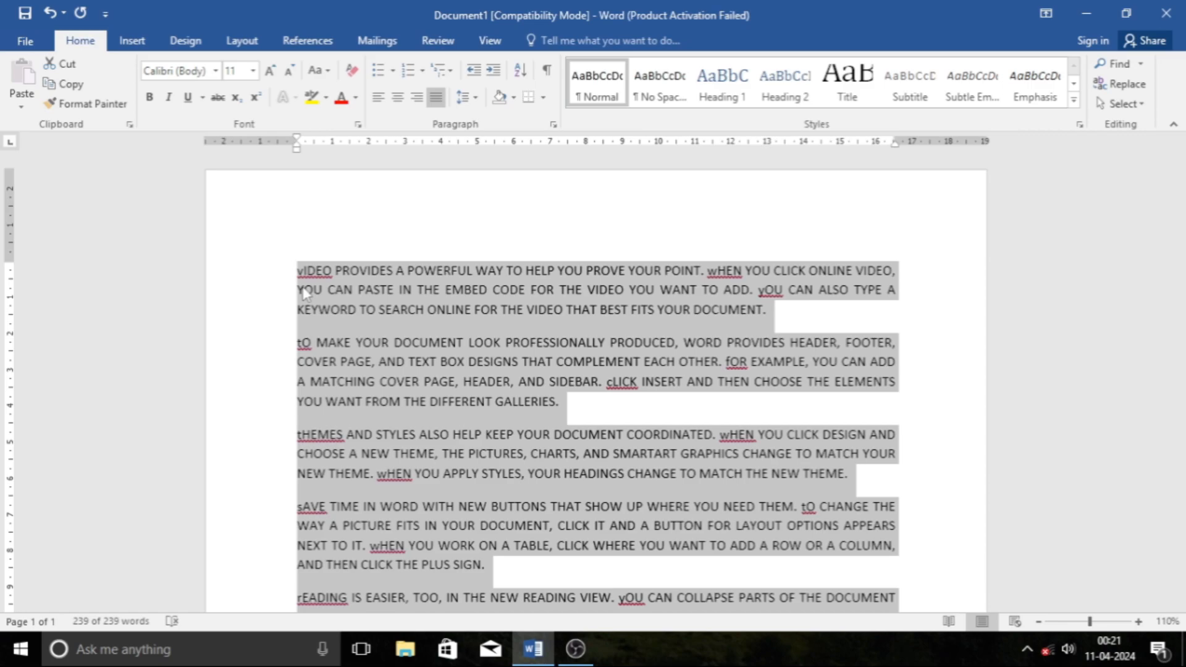
left_click(314, 71)
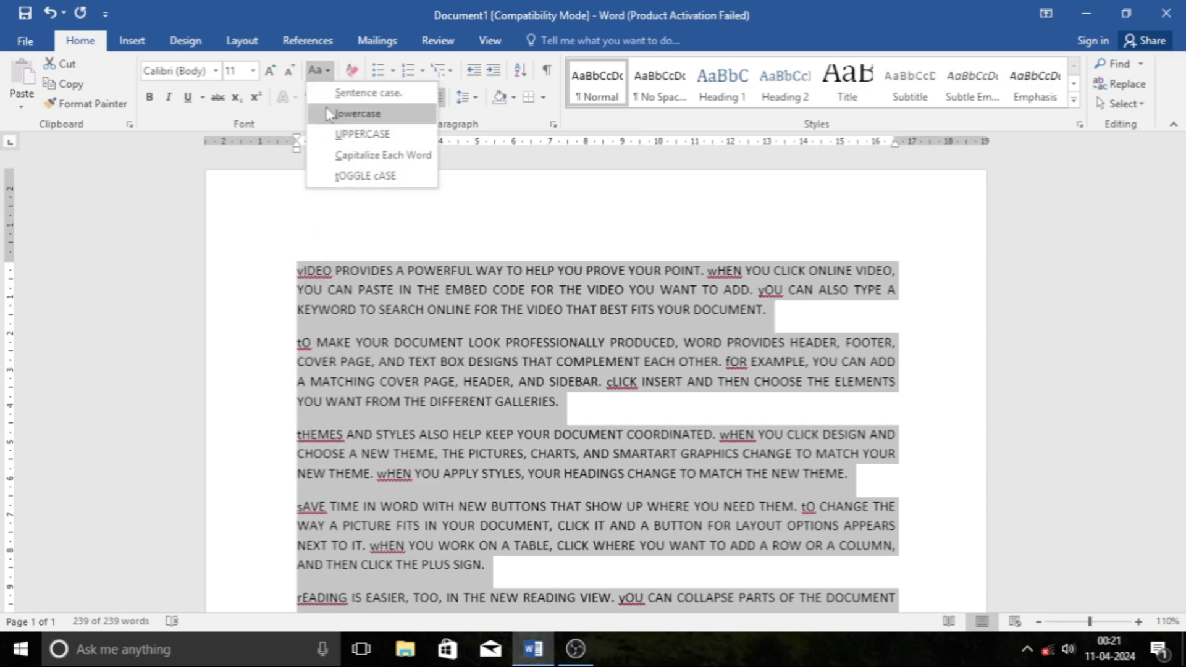
left_click(349, 113)
left_click(313, 71)
left_click(325, 97)
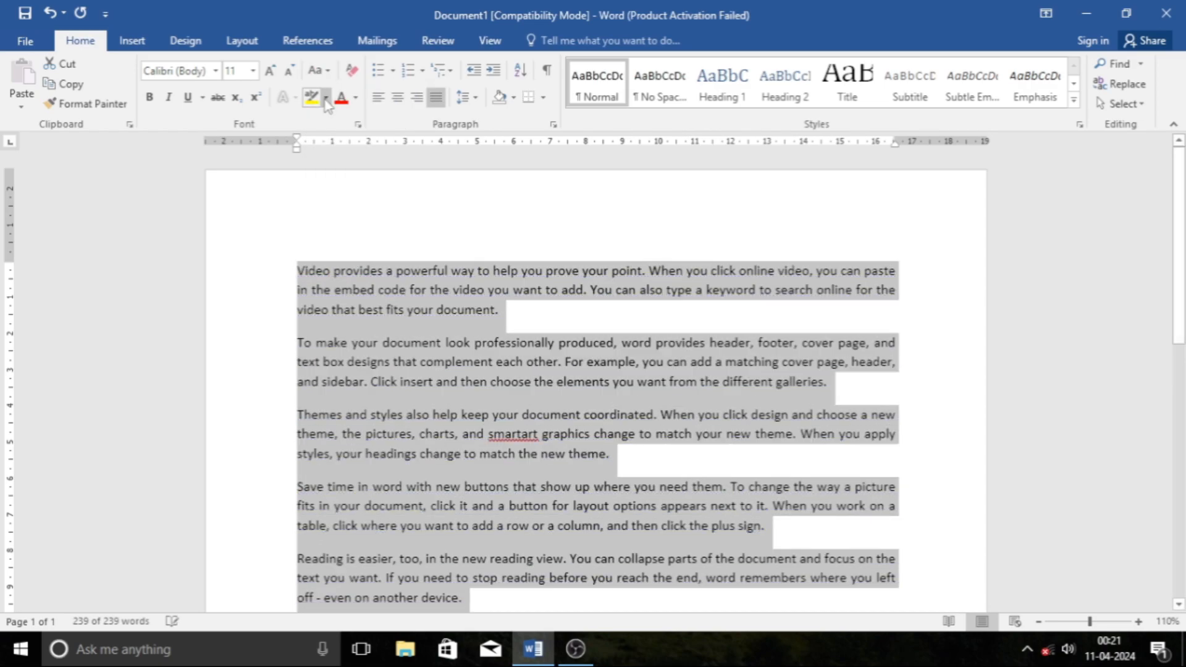
Step: Apply the Capitalize Each Word case to all five selected paragraphs
left_click(314, 71)
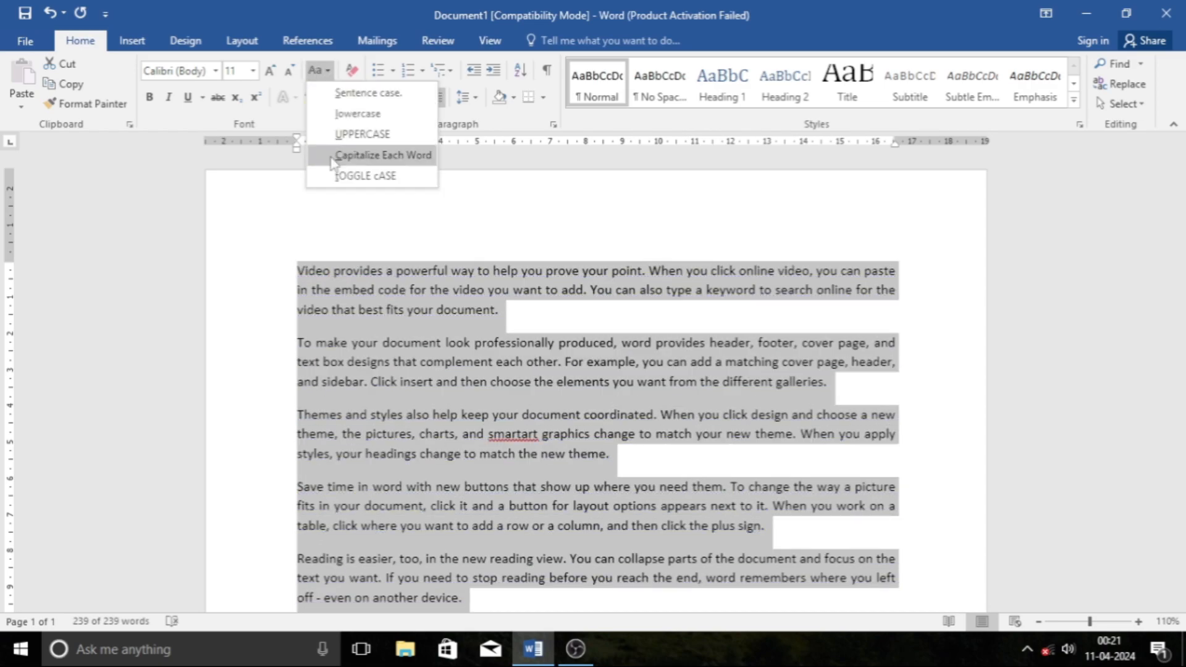
left_click(369, 156)
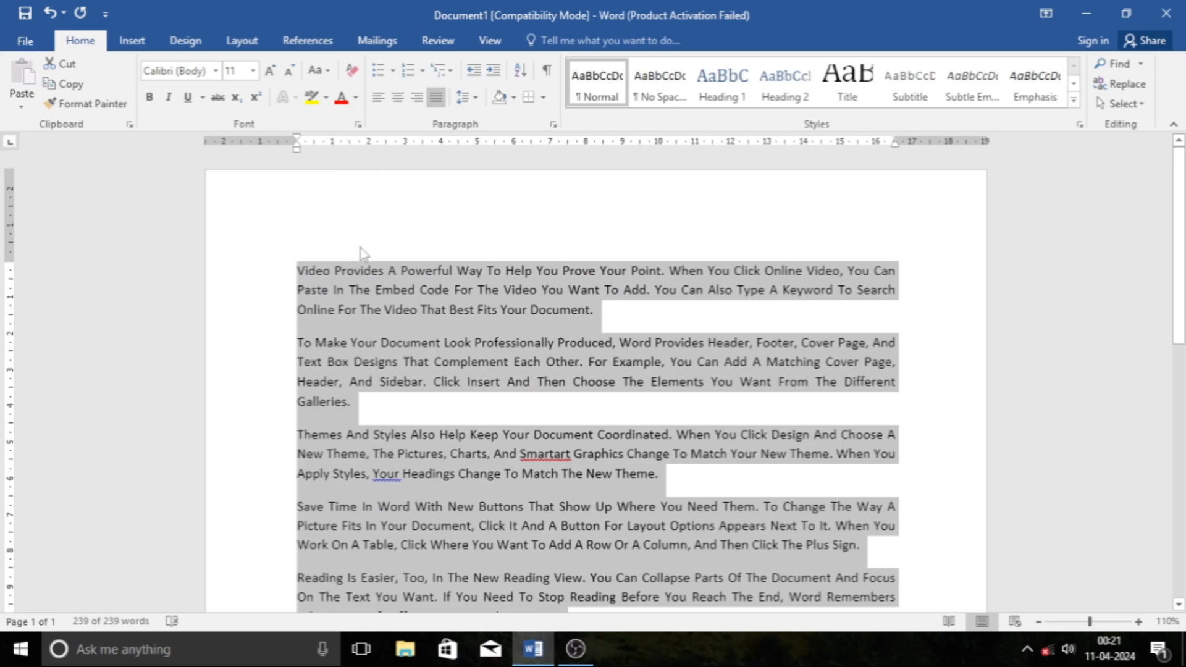